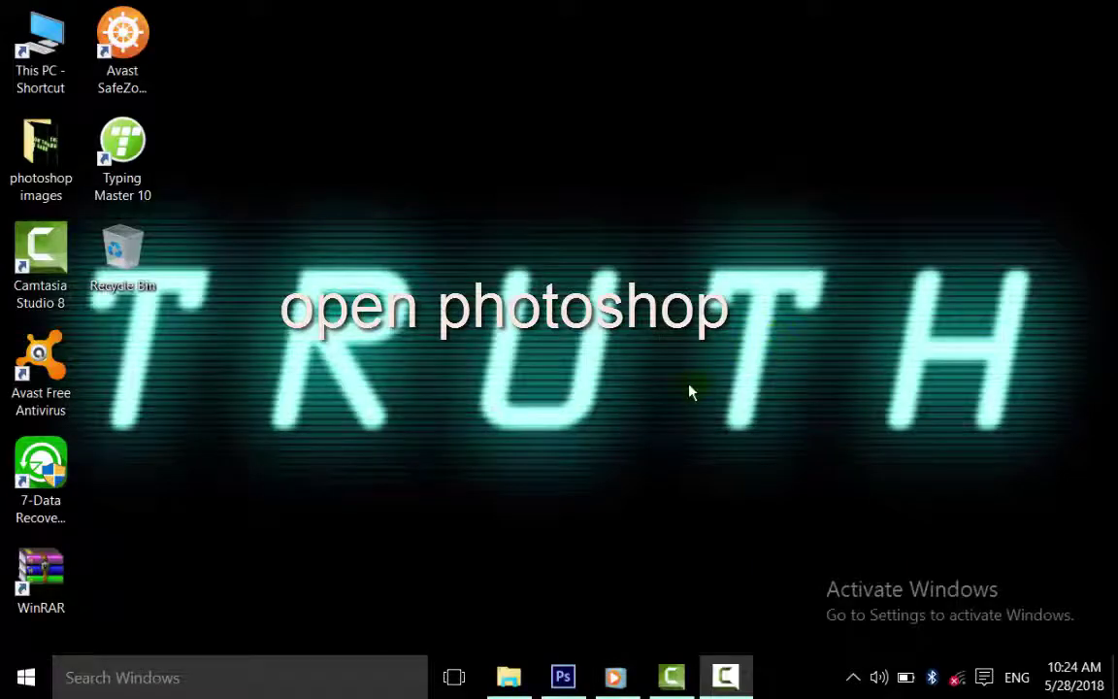
- Restore the minimised Photoshop window from the taskbar icon
{"action": "left_click", "coordinate": [563, 677]}
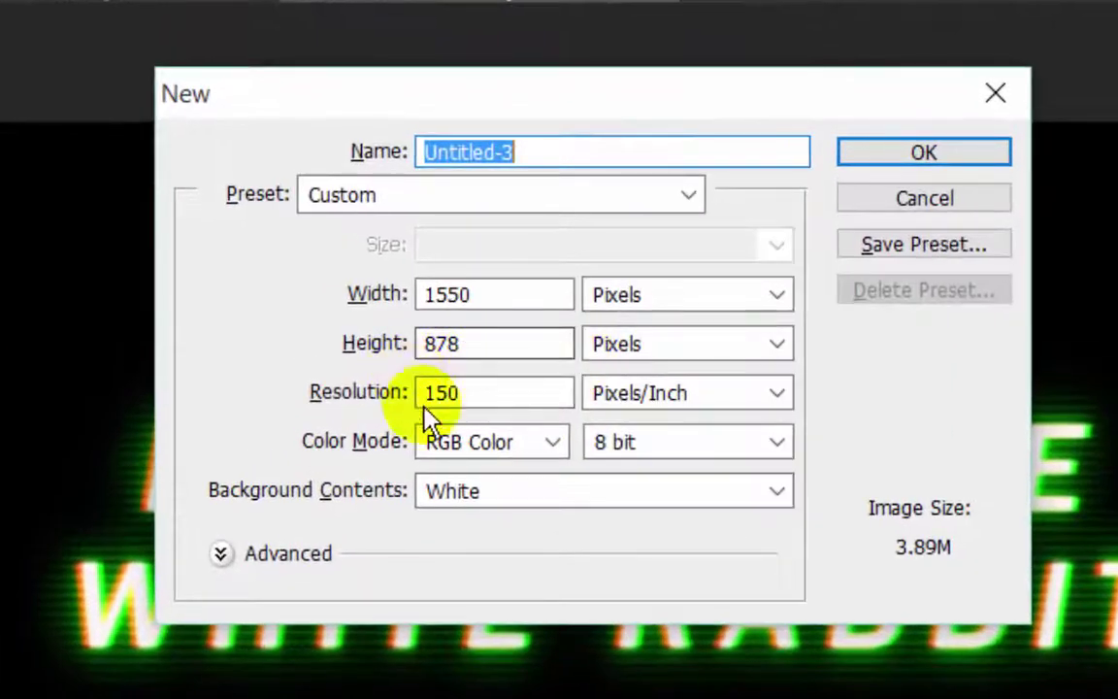
- Create a new 1550 × 870 px, 150 ppi document by changing the height to 870
{"action": "left_click", "coordinate": [472, 342]}
{"action": "key", "text": "BackSpace"}
{"action": "type", "text": "0"}
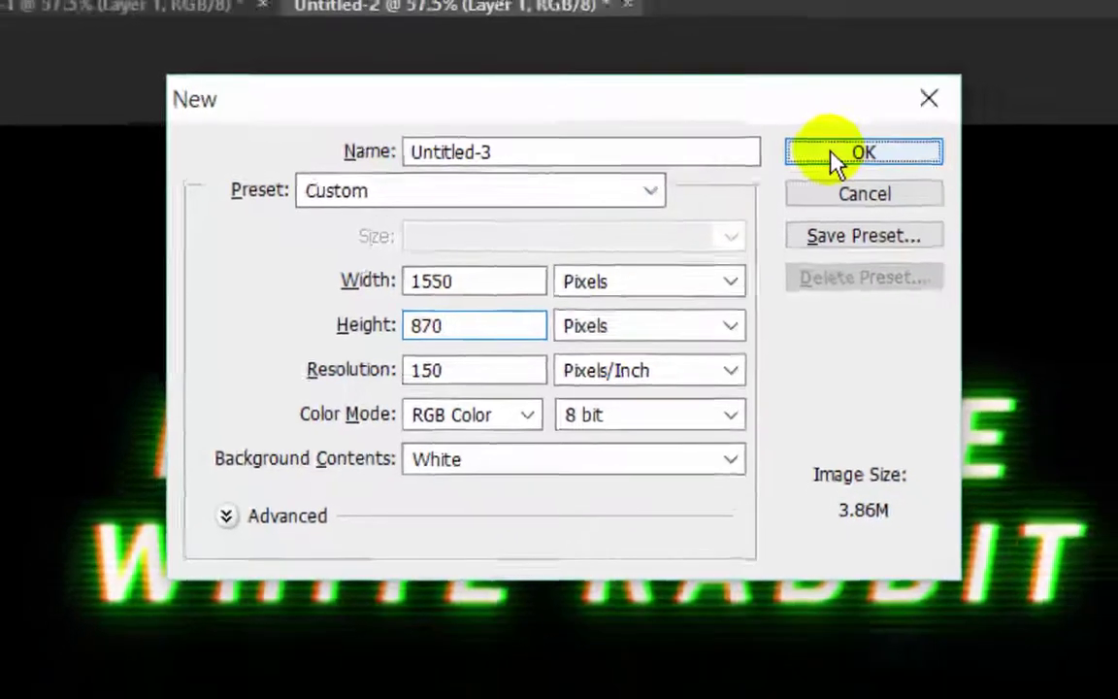
{"action": "left_click", "coordinate": [833, 156]}
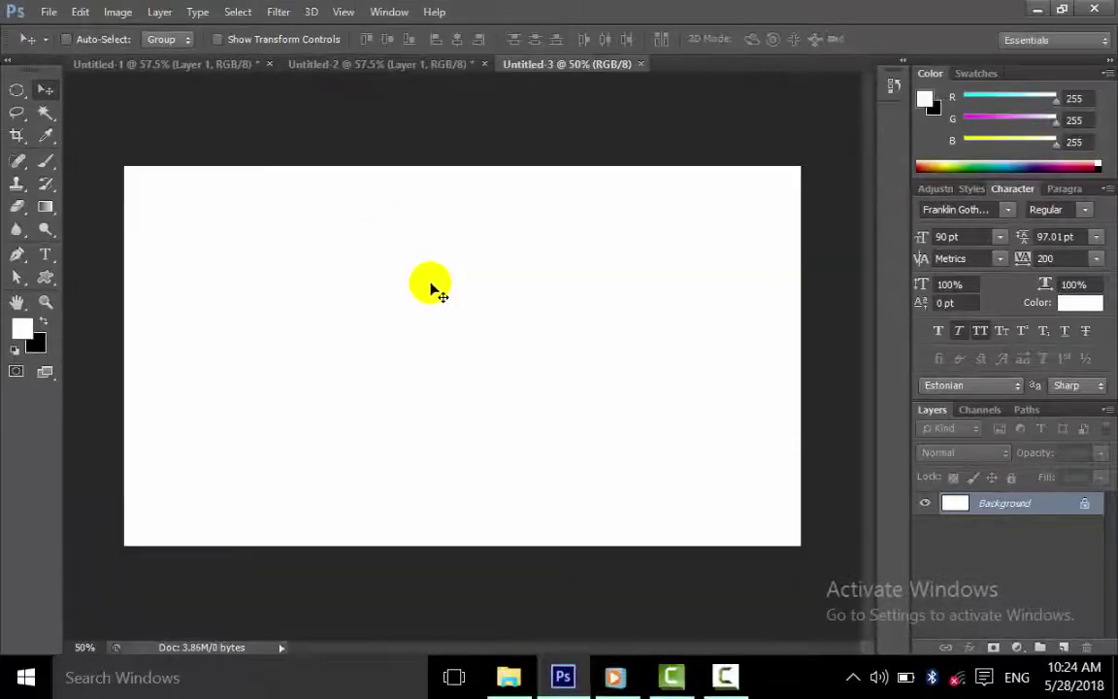
- Fill the entire canvas with solid black
{"action": "key", "text": "x"}
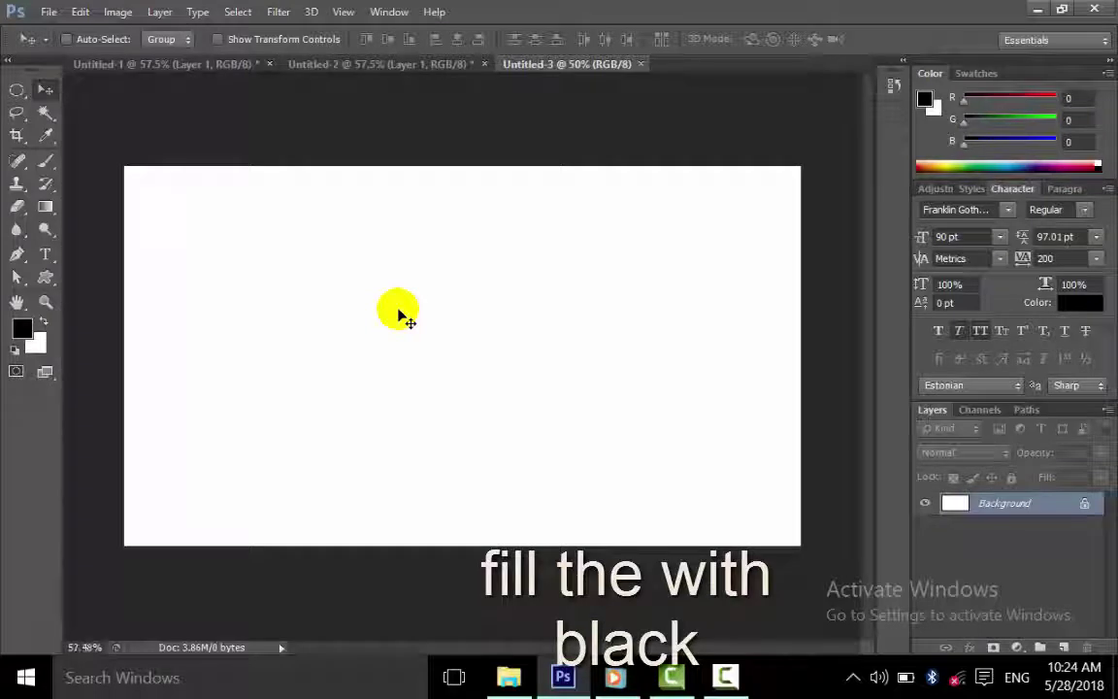
{"action": "key", "text": "alt+BackSpace"}
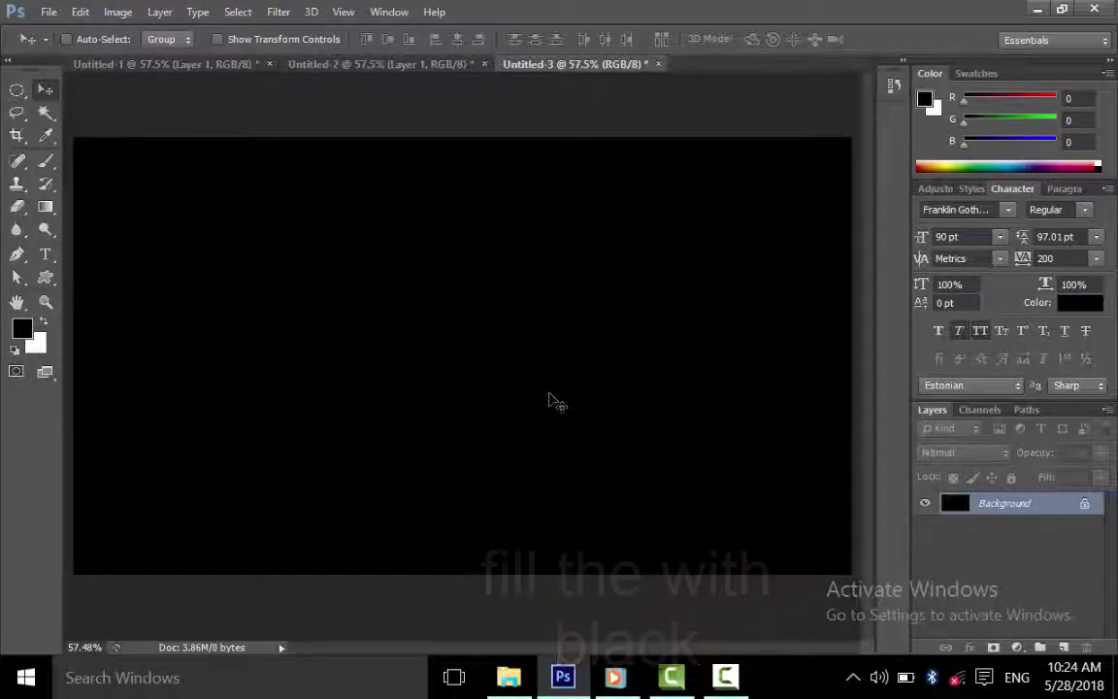
{"action": "key", "text": "t"}
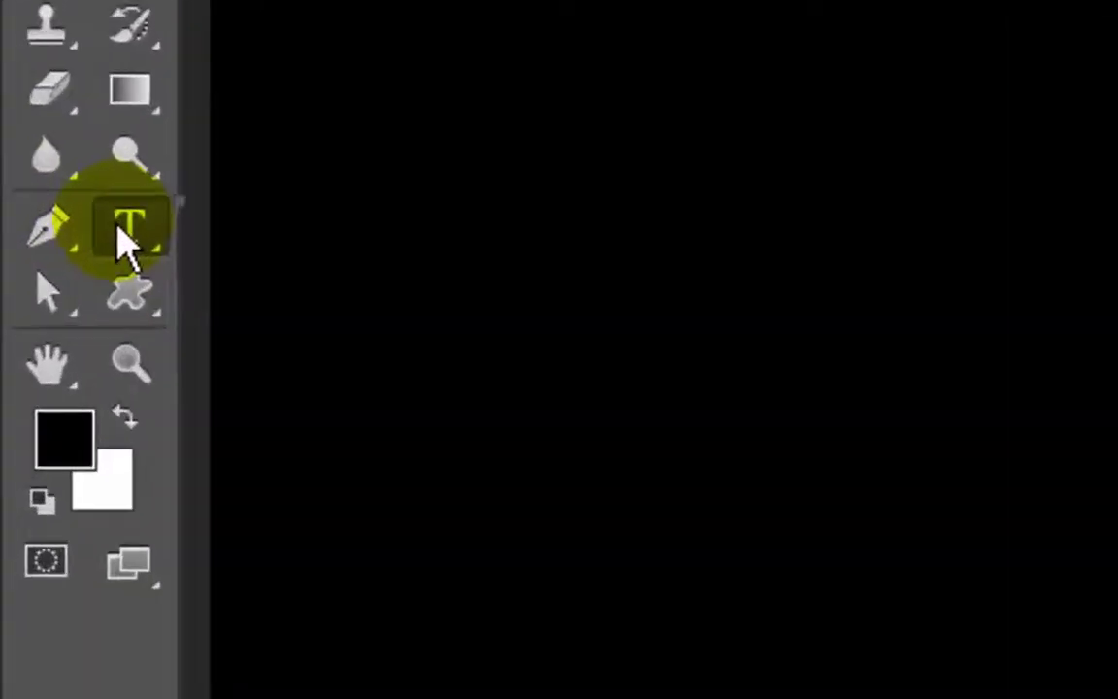
- Keep Franklin Gothic Medium as the type font and set the text colour to near-white
{"action": "right_click", "coordinate": [126, 238]}
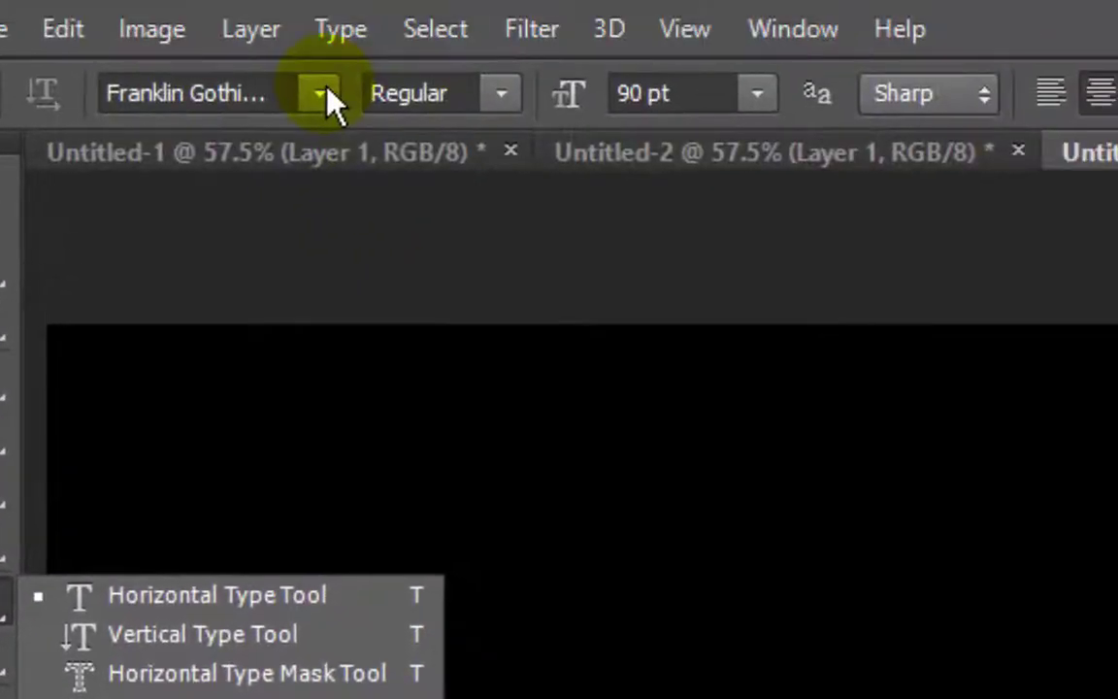
{"action": "left_click", "coordinate": [322, 93]}
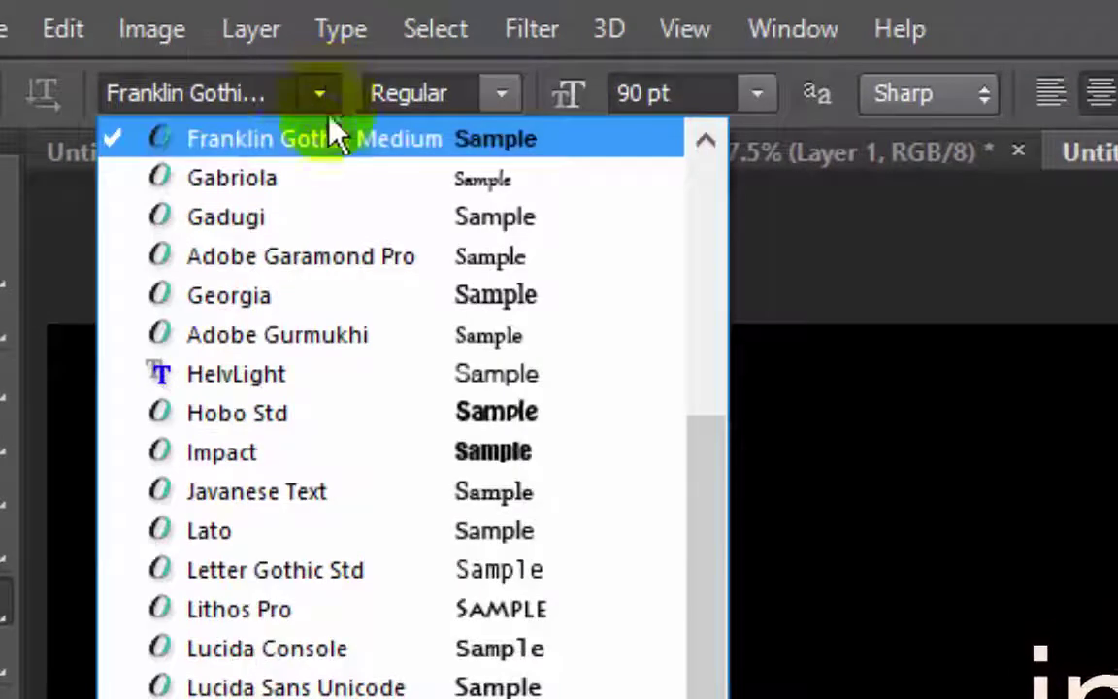
{"action": "left_click", "coordinate": [452, 144]}
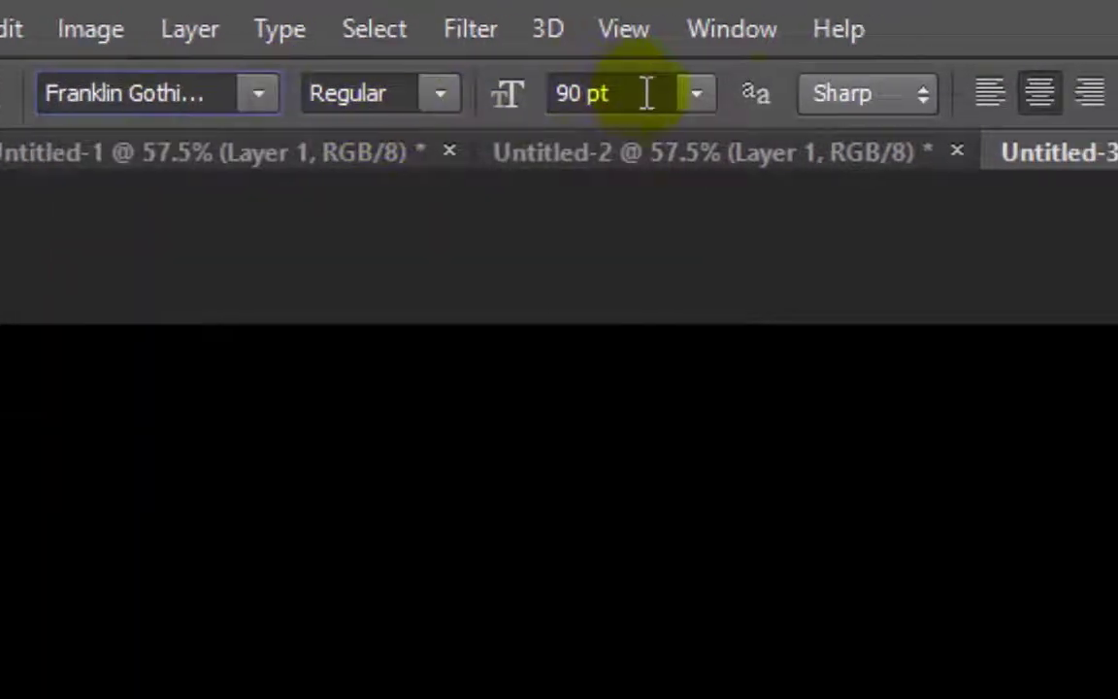
{"action": "left_click", "coordinate": [618, 94]}
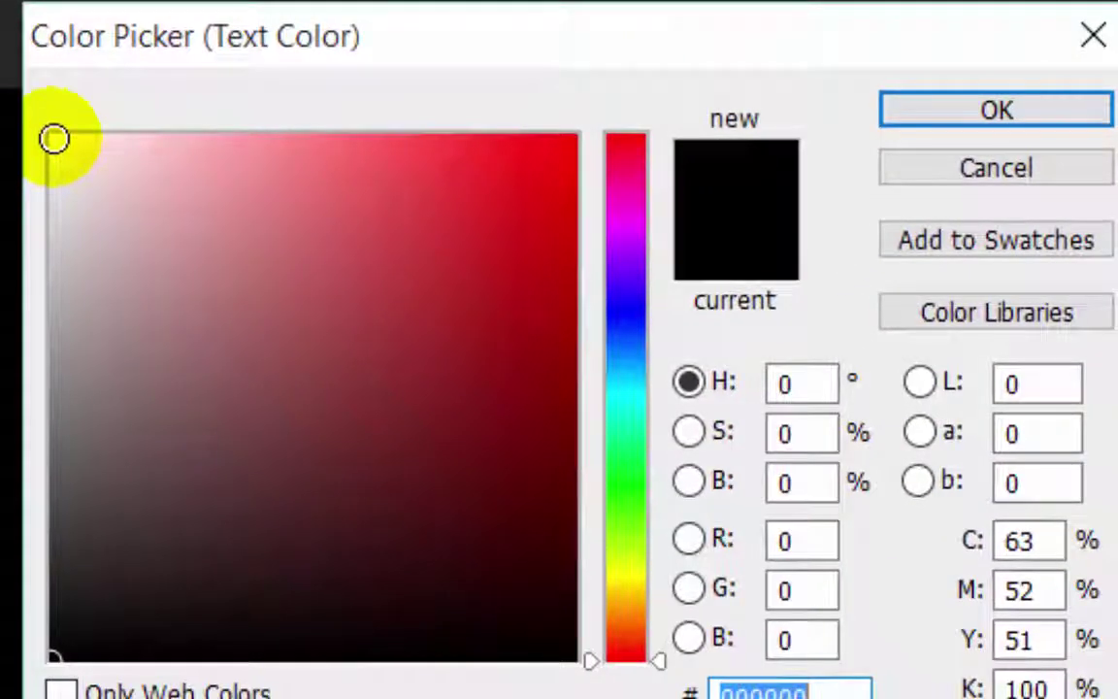
{"action": "left_click", "coordinate": [54, 139]}
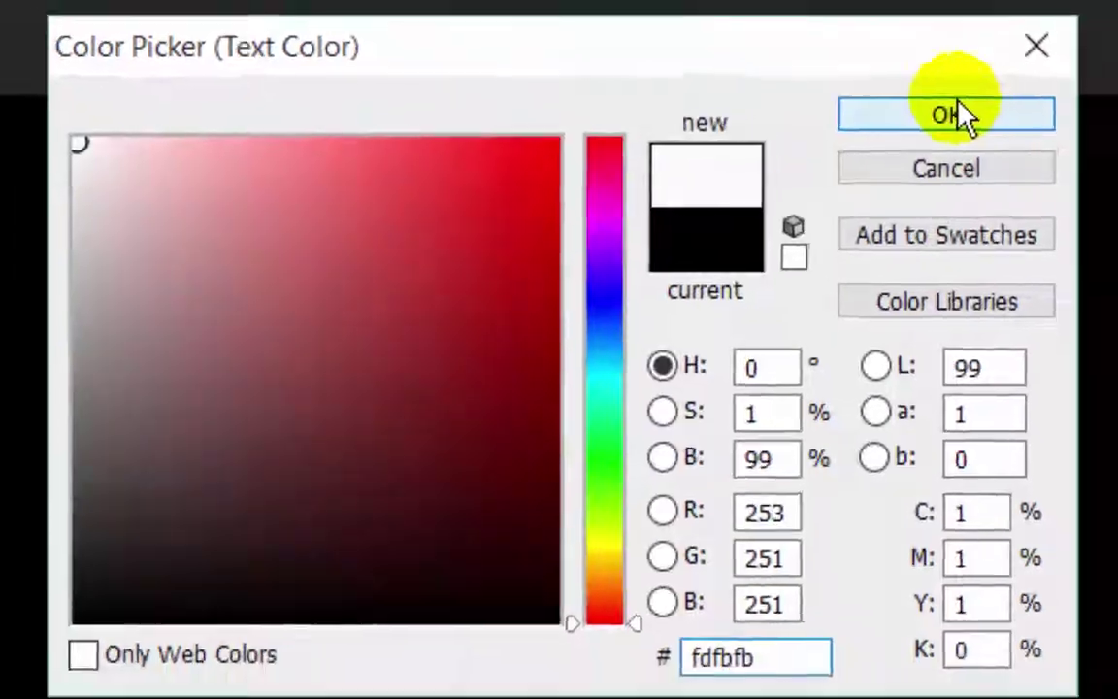
{"action": "left_click", "coordinate": [956, 115]}
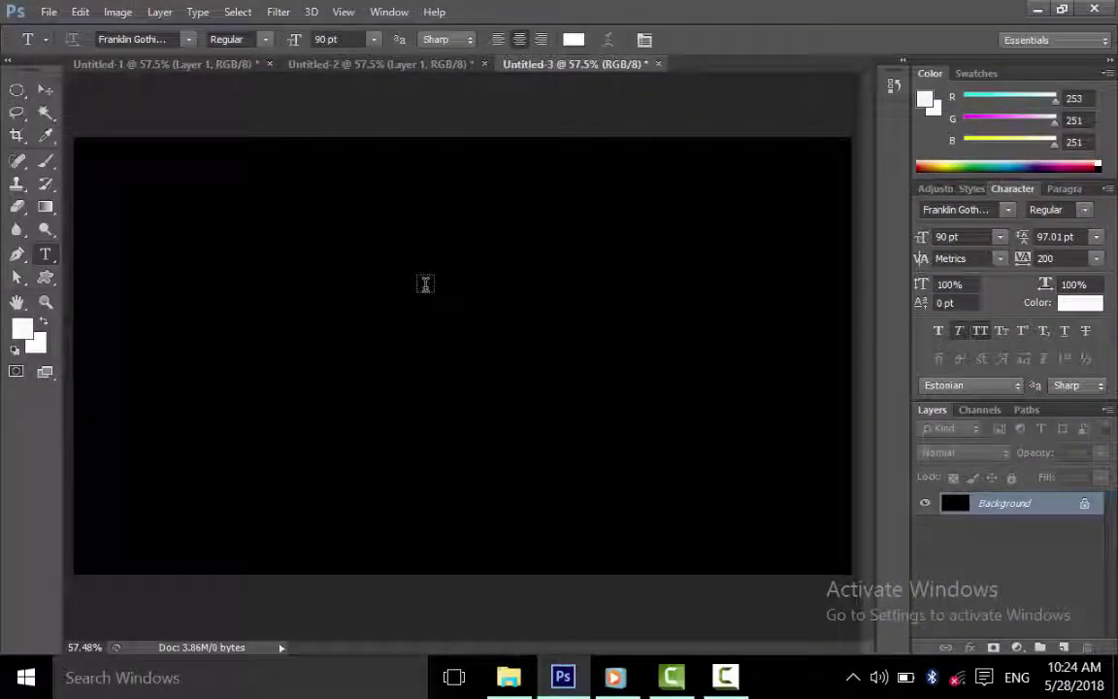
- Set the foreground to near-white #fbf7f7 and start a 90 pt text layer near canvas centre
{"action": "key", "text": "d"}
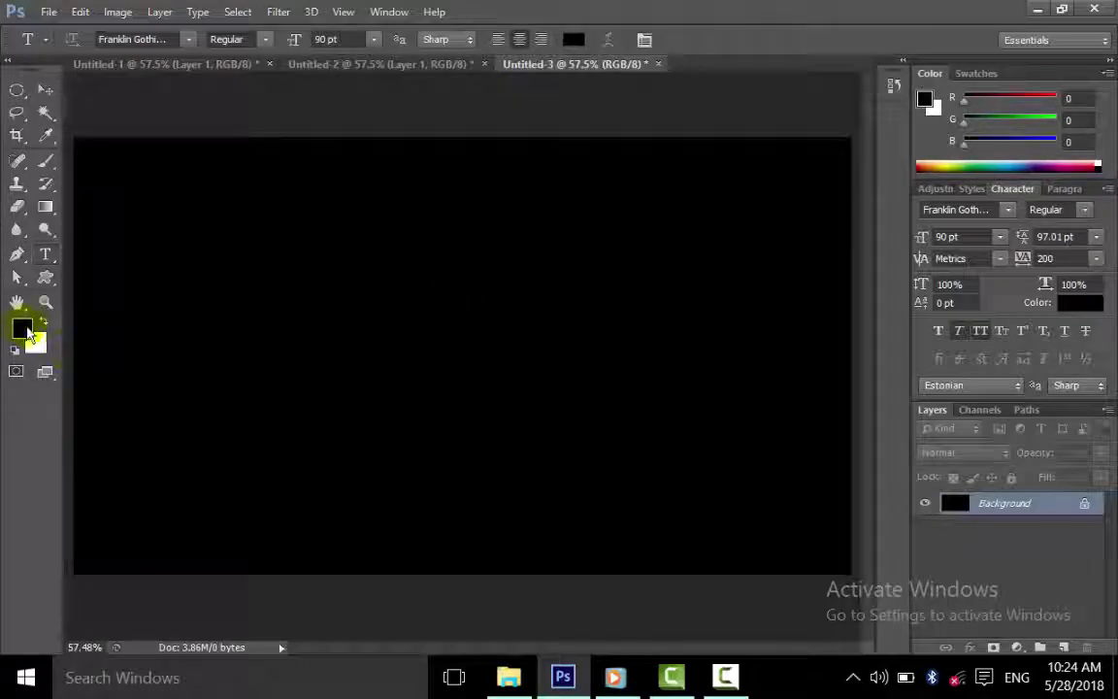
{"action": "left_click", "coordinate": [23, 330]}
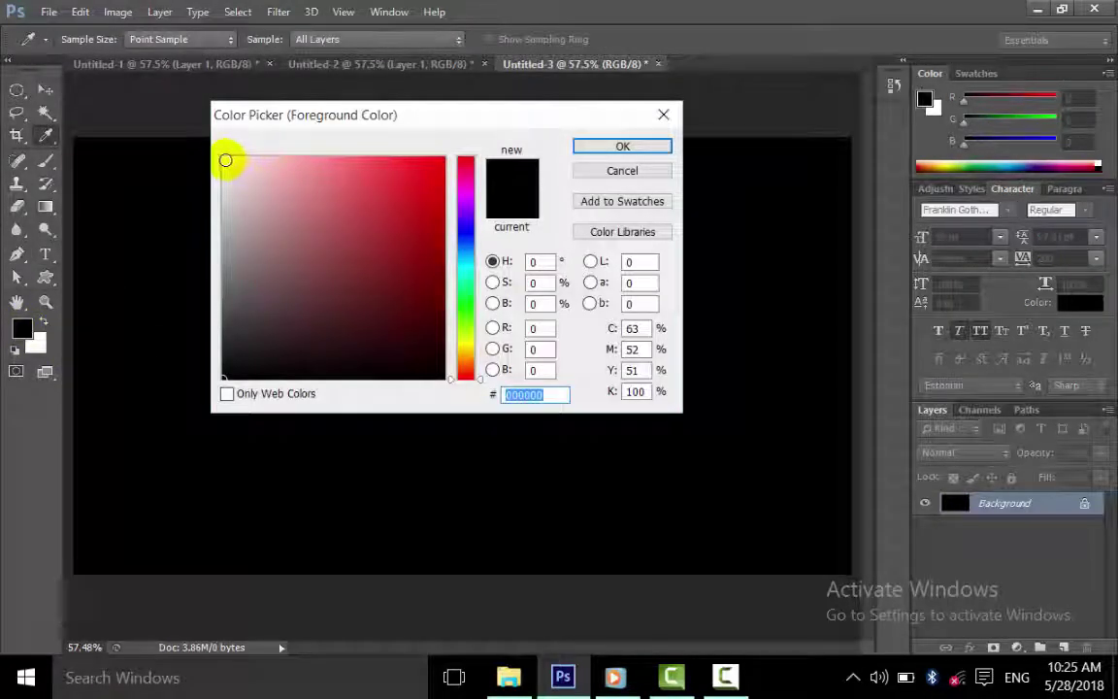
{"action": "left_click", "coordinate": [225, 160]}
{"action": "left_click", "coordinate": [660, 146]}
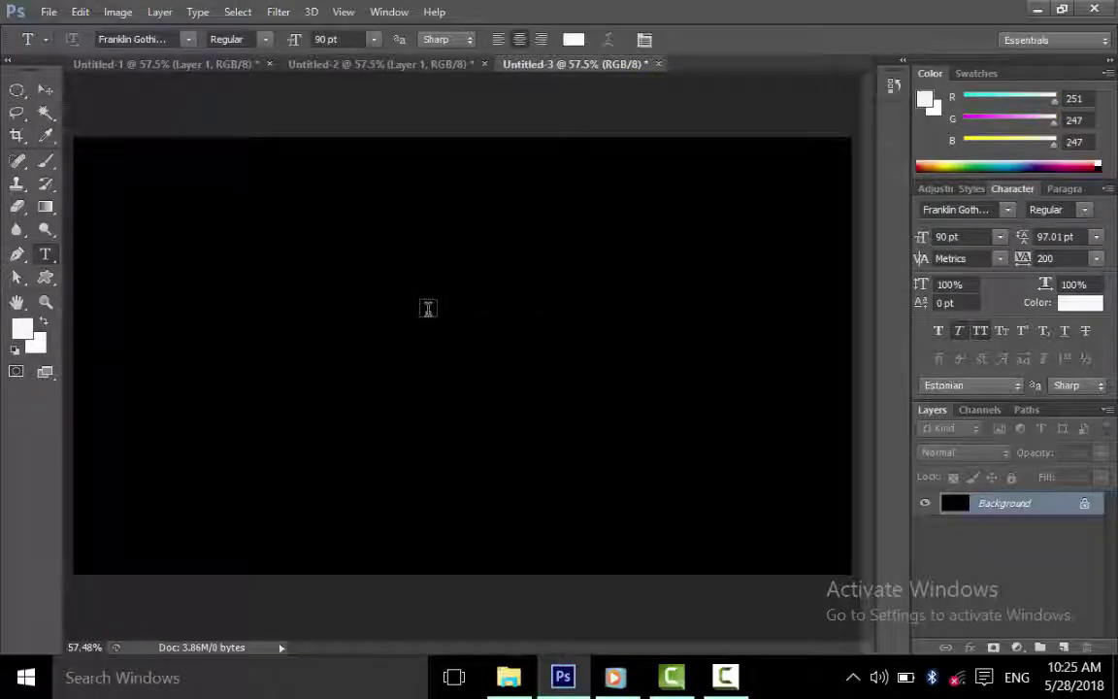
{"action": "left_click", "coordinate": [428, 283]}
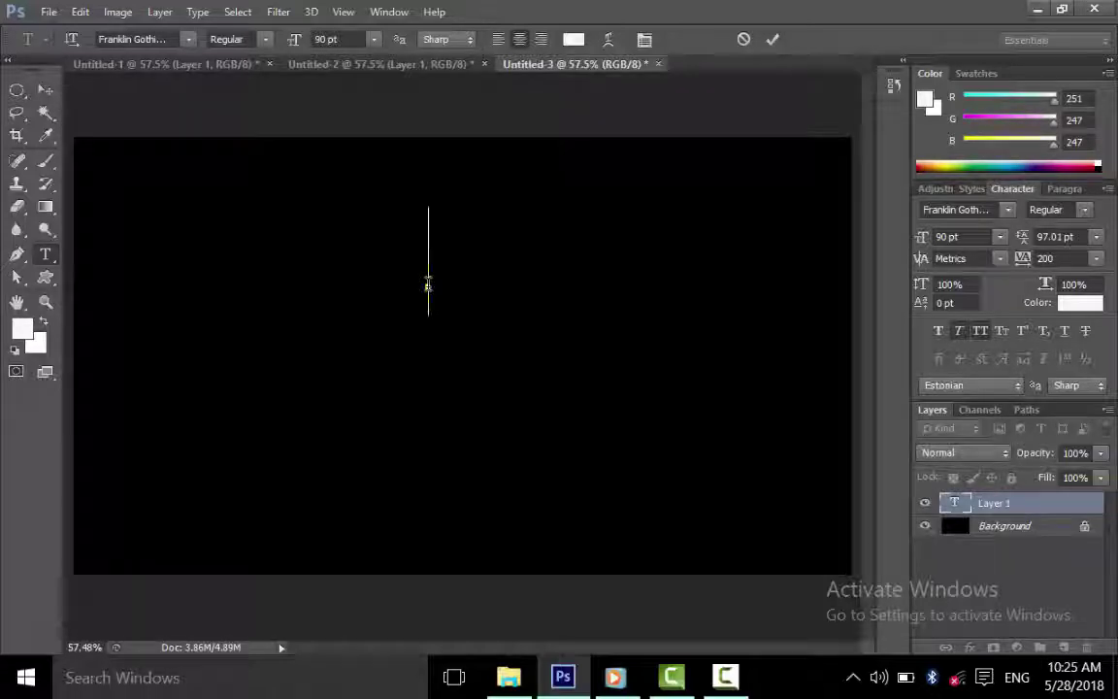
- Enter 'PHOTOSHOP' and 'TUTORIAL' on two lines and commit the text
{"action": "type", "text": "PHOTO"}
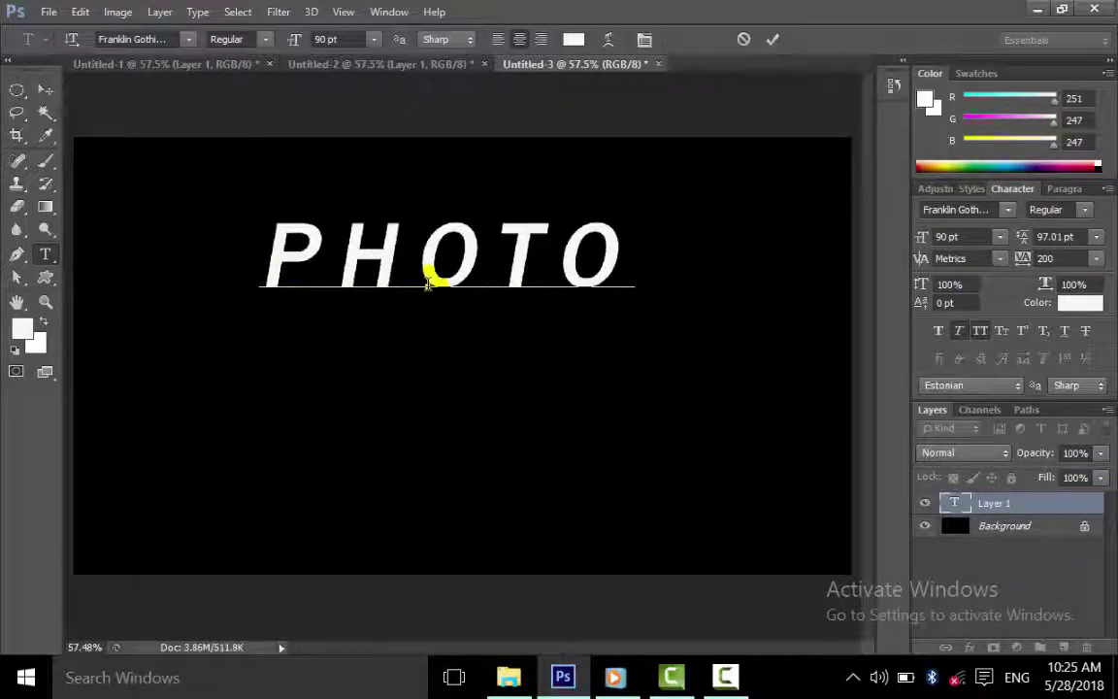
{"action": "type", "text": "SHOP "}
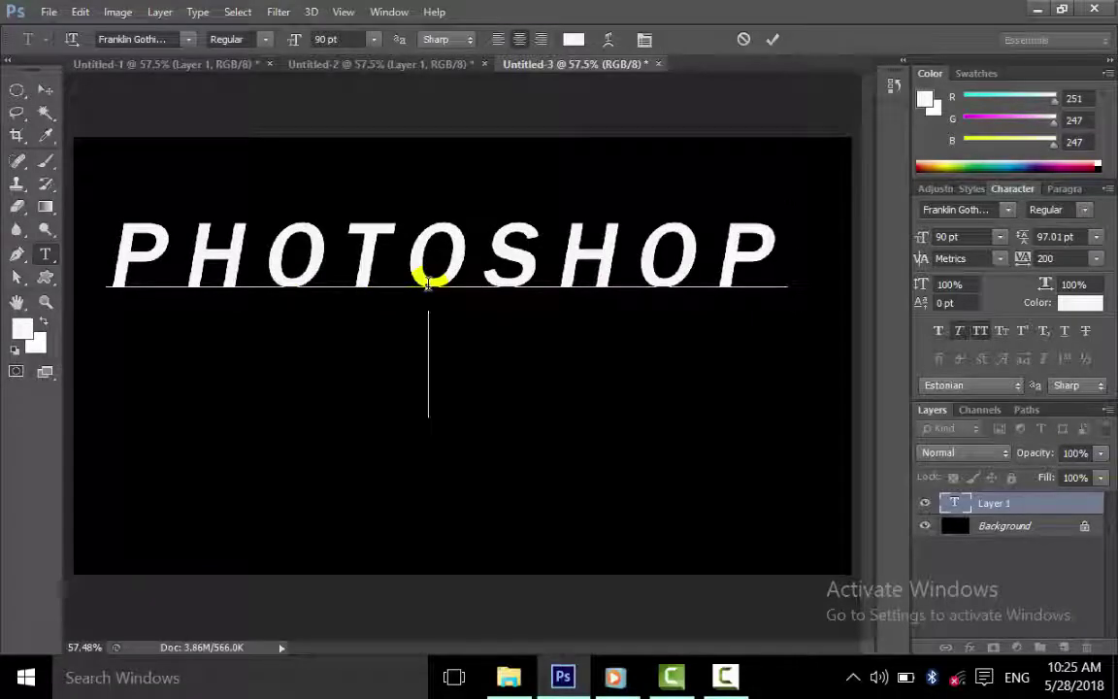
{"action": "type", "text": "TUTORIA"}
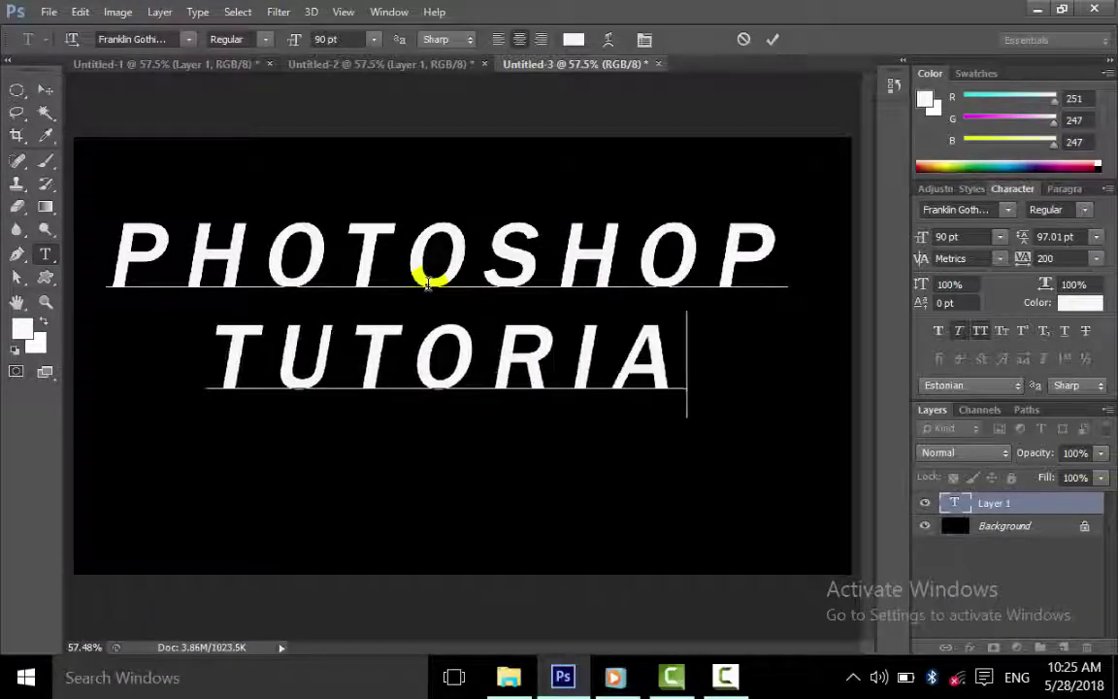
{"action": "type", "text": "L"}
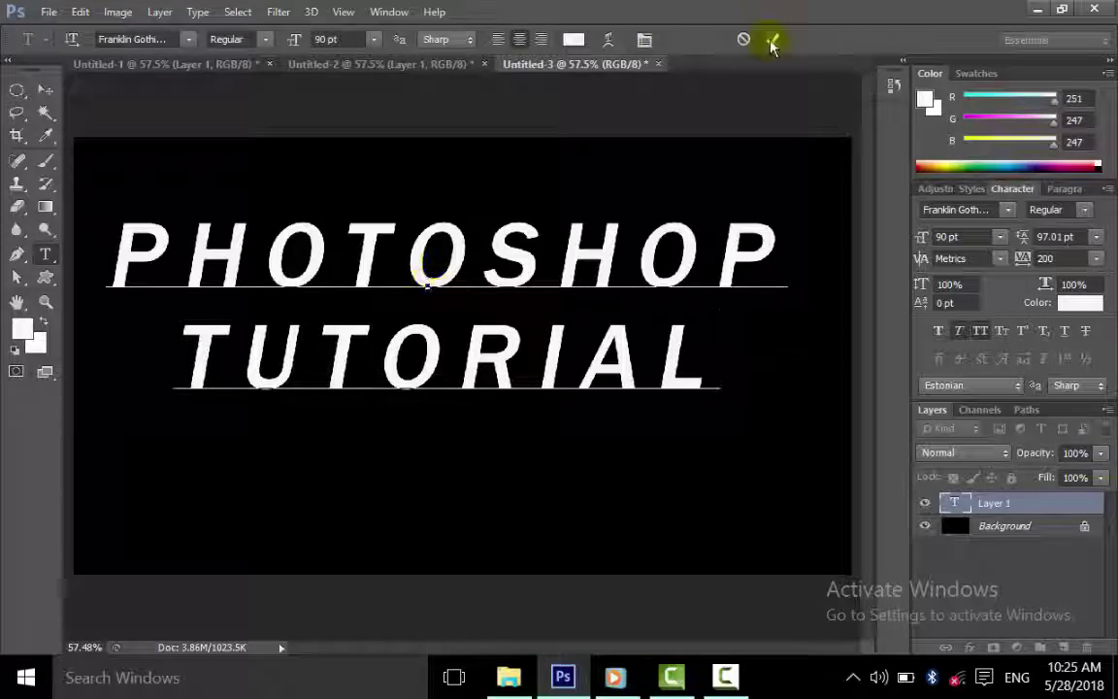
{"action": "left_click", "coordinate": [773, 44]}
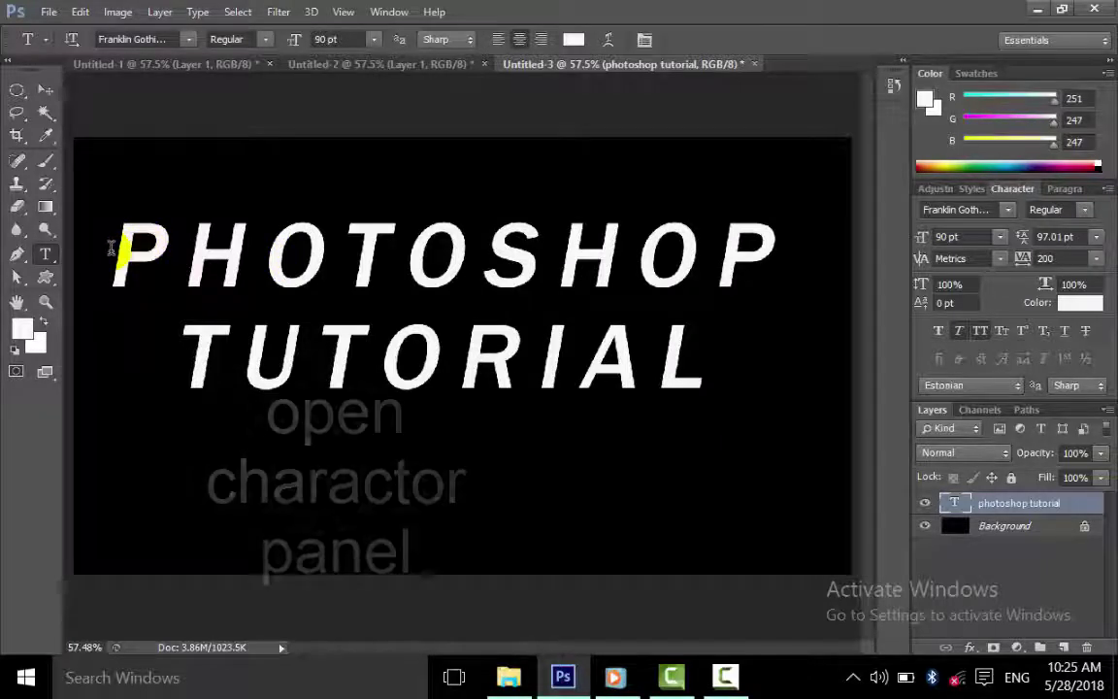
- Select both text lines and tighten the leading from 97.01 pt to 92.01 pt
{"action": "left_click", "coordinate": [113, 248]}
{"action": "left_click_drag", "start_coordinate": [112, 247], "coordinate": [739, 425]}
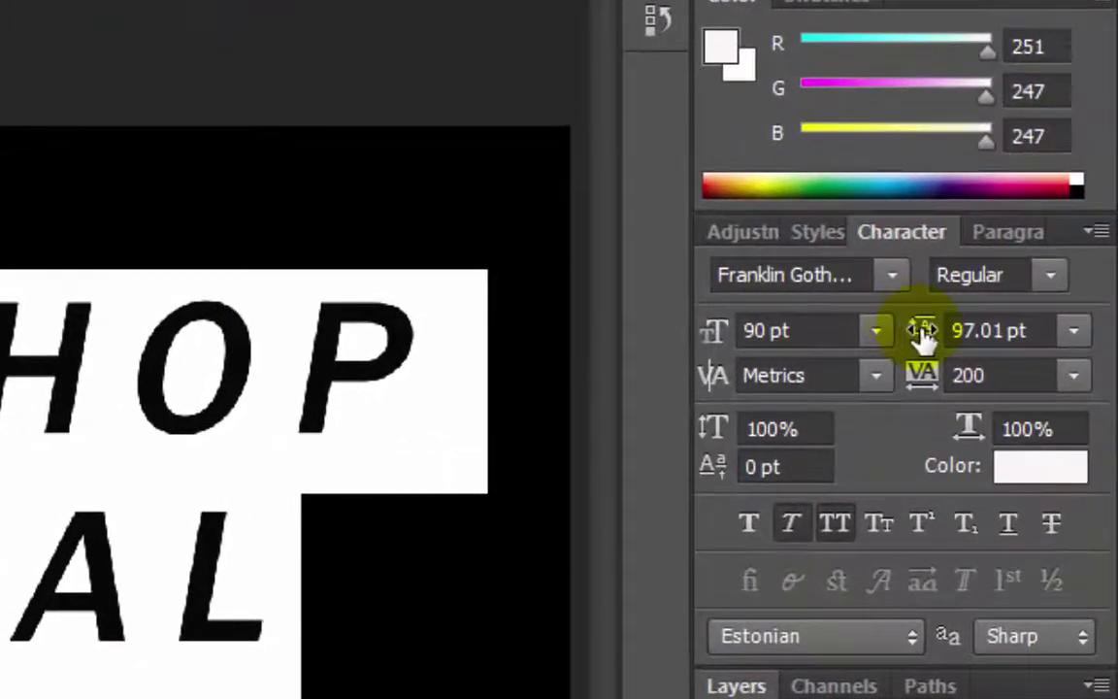
{"action": "left_click_drag", "start_coordinate": [922, 333], "coordinate": [892, 346]}
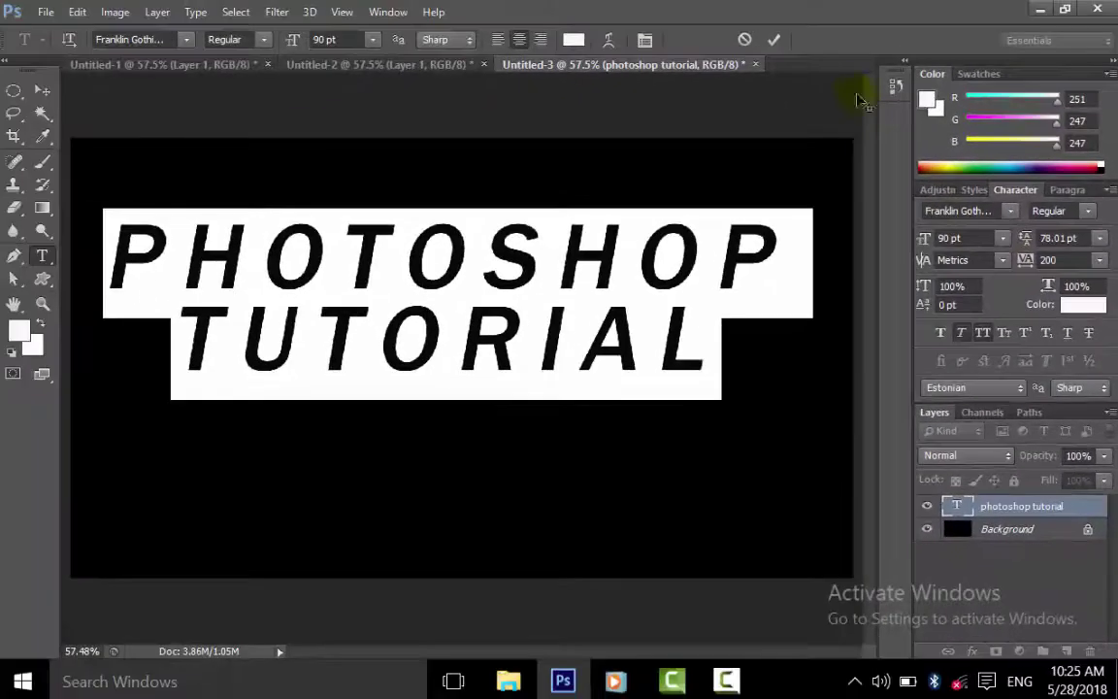
{"action": "mouse_move", "coordinate": [1022, 245]}
{"action": "left_mouse_down"}
{"action": "mouse_move", "coordinate": [1034, 242]}
{"action": "mouse_move", "coordinate": [961, 149]}
{"action": "left_mouse_up"}
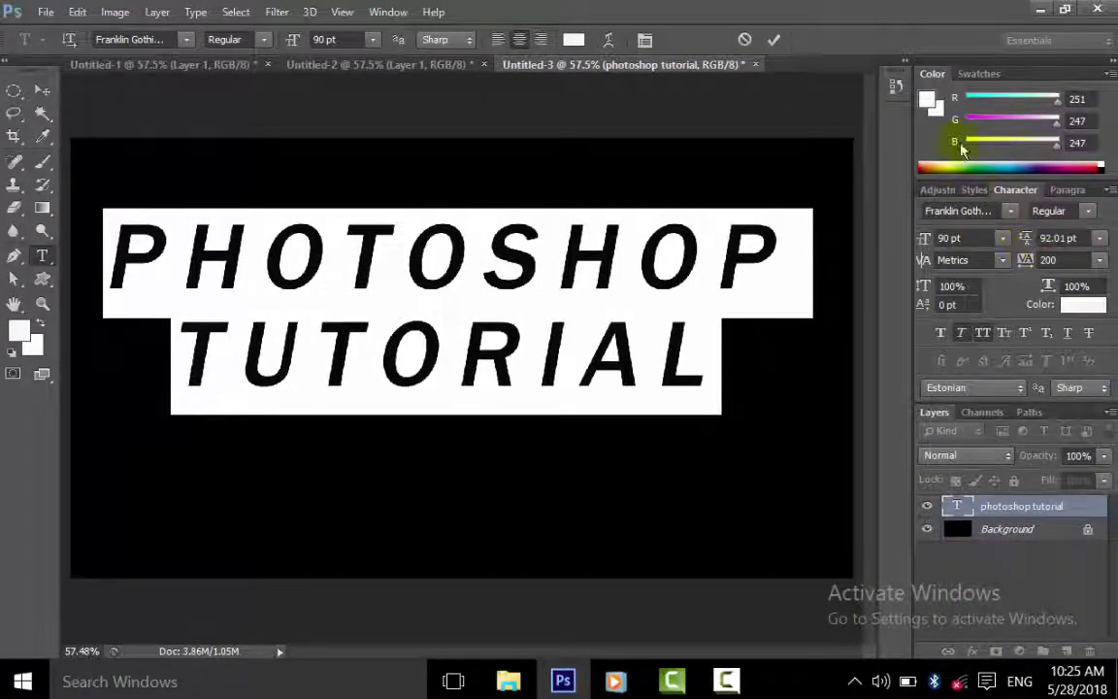
{"action": "left_click", "coordinate": [773, 40]}
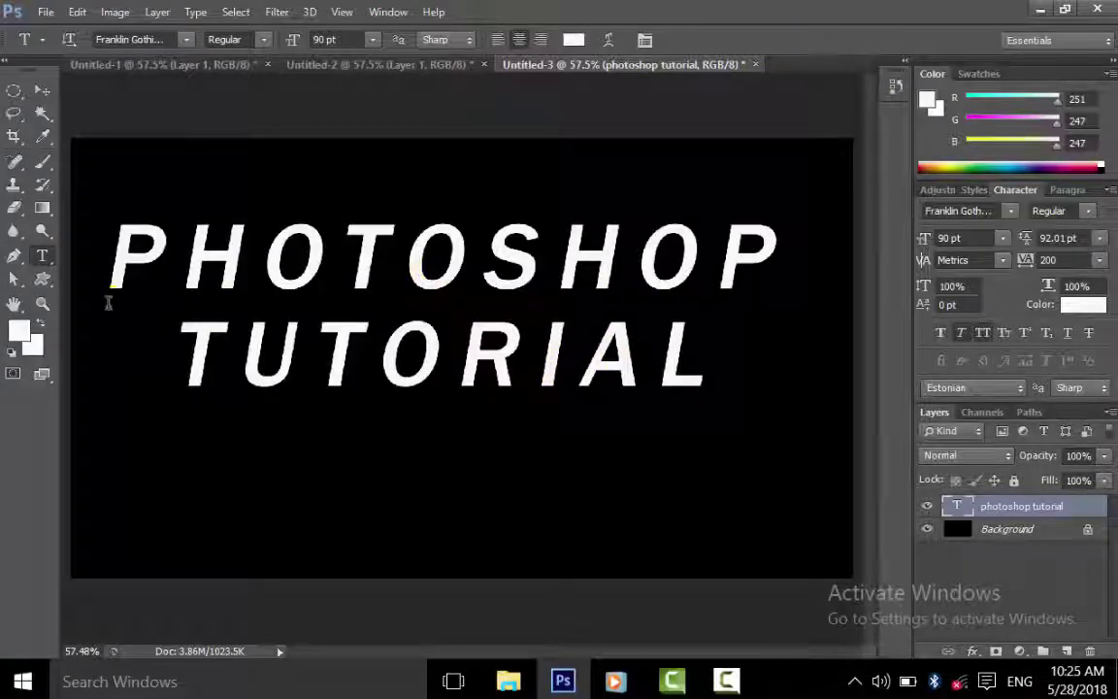
- Centre the text horizontally and vertically on the canvas
{"action": "key", "text": "ctrl+a"}
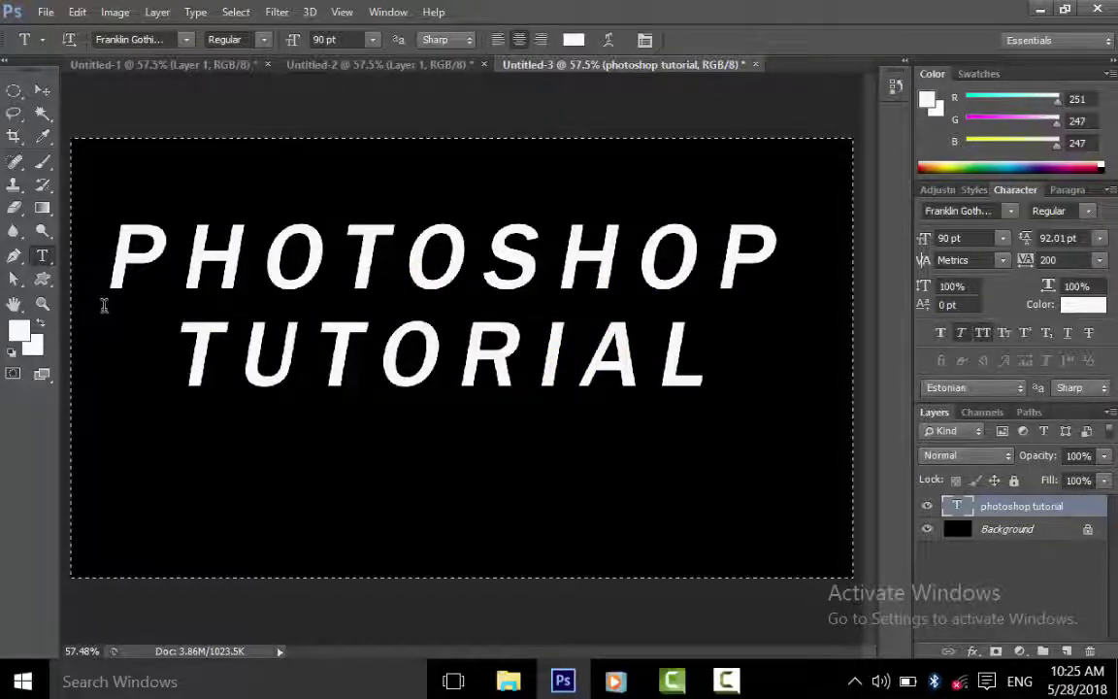
{"action": "left_click", "coordinate": [43, 90]}
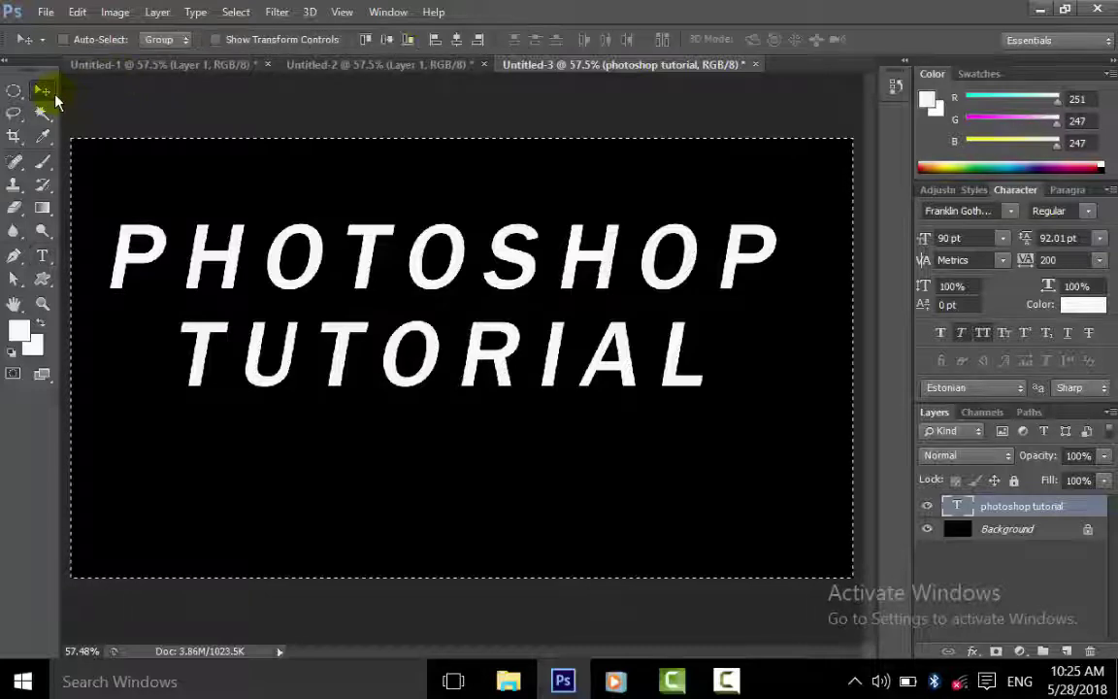
{"action": "left_click", "coordinate": [393, 43]}
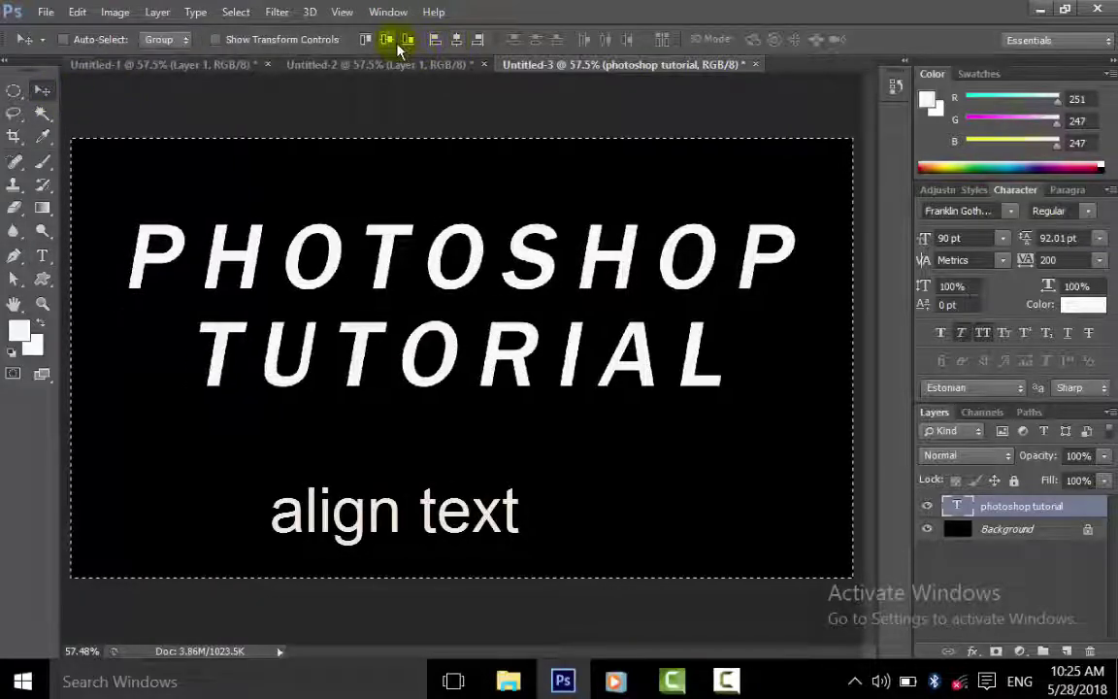
{"action": "left_click", "coordinate": [394, 43]}
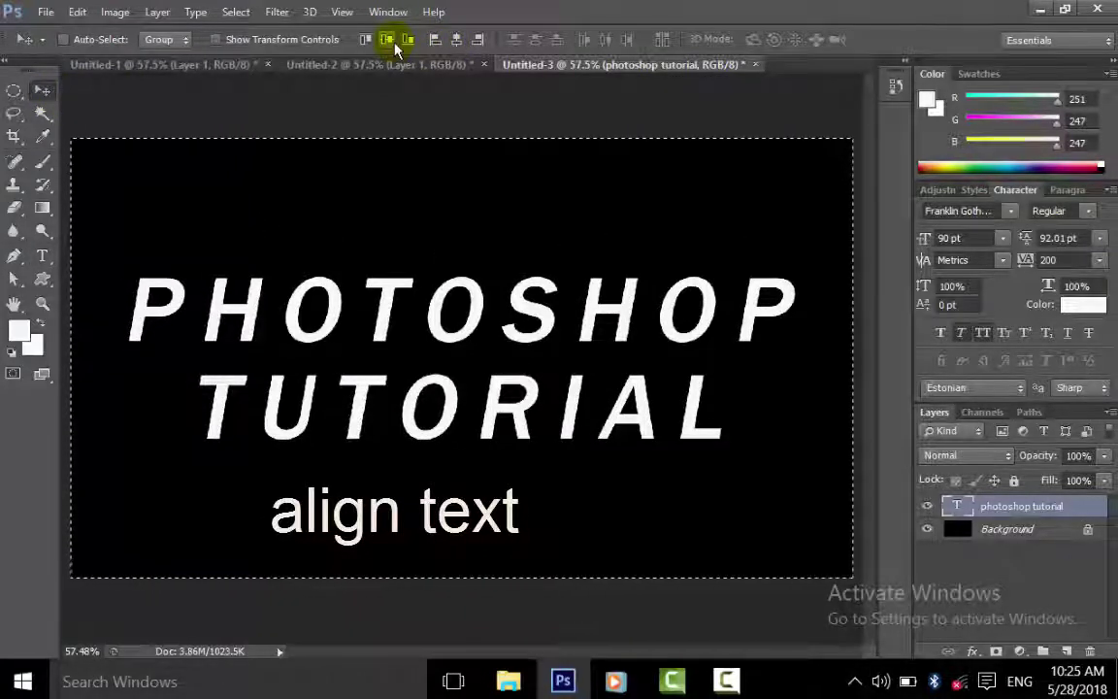
- Convert the text layer to a Smart Object and load its letters as a selection
{"action": "right_click", "coordinate": [1067, 507]}
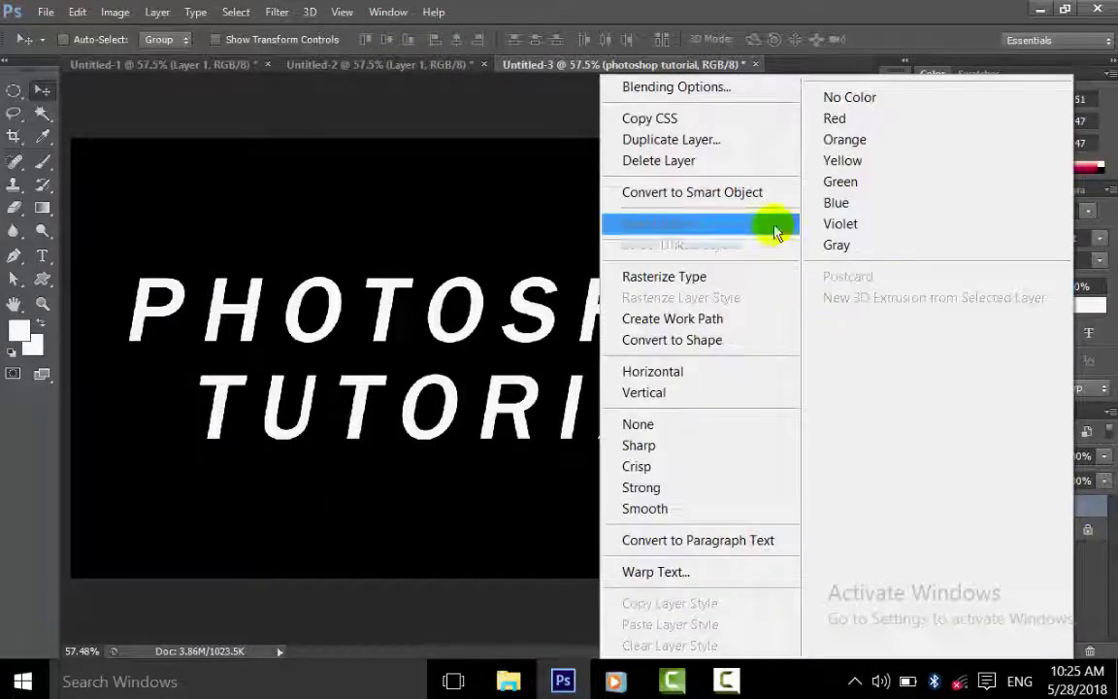
{"action": "left_click", "coordinate": [769, 192]}
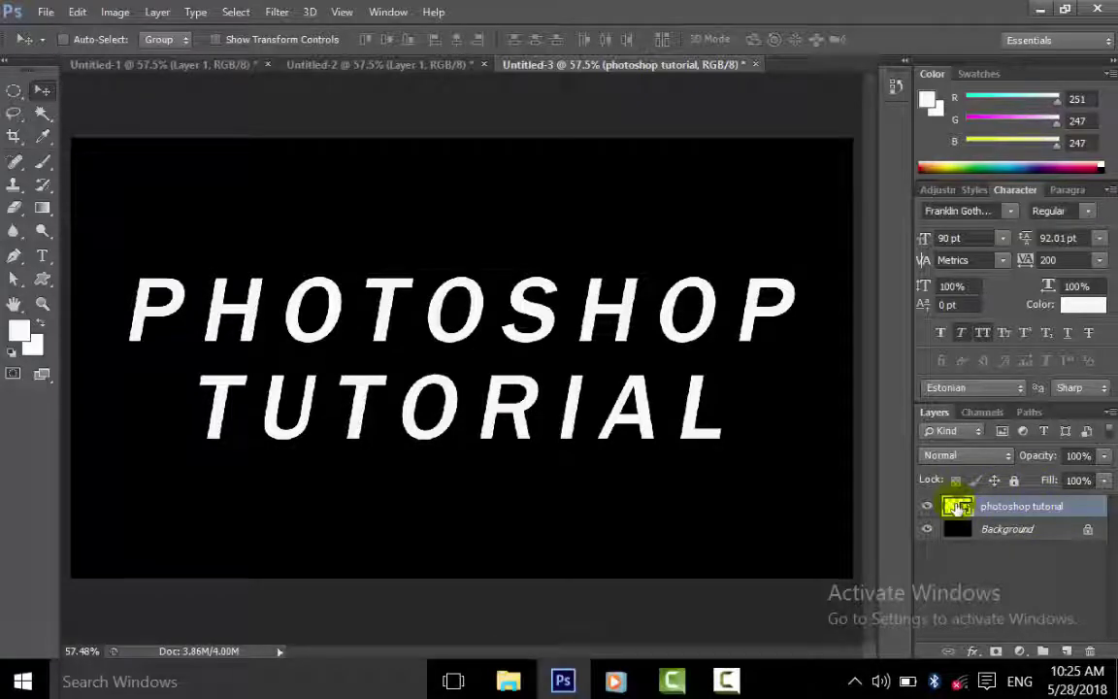
{"action": "left_click", "coordinate": [959, 512], "text": "ctrl"}
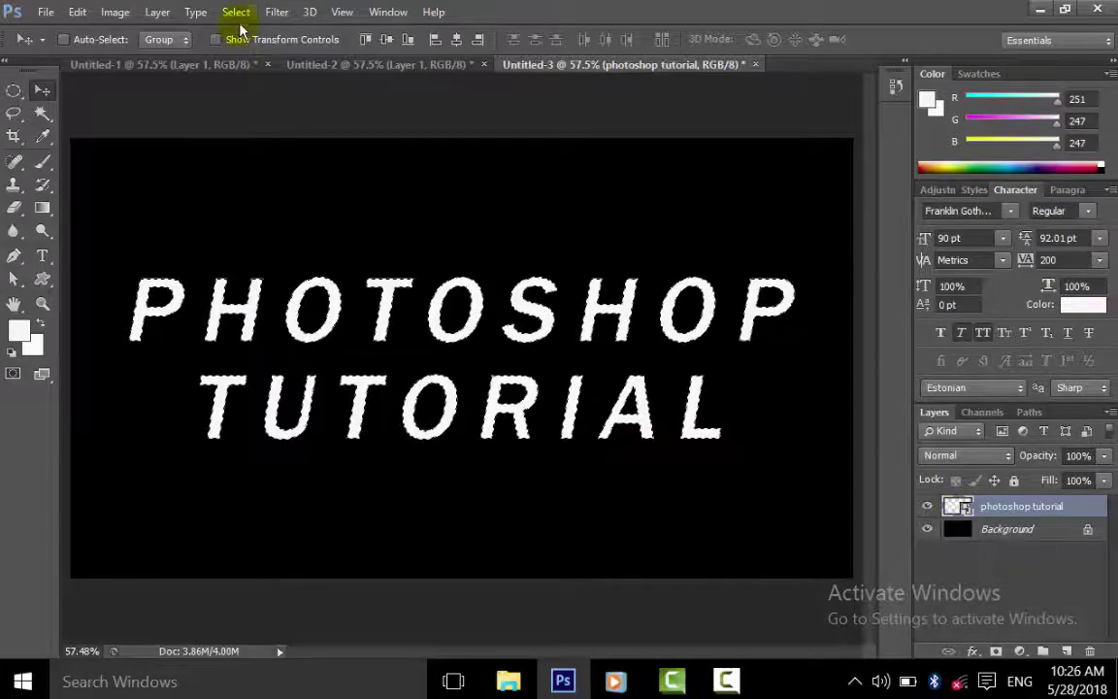
- Save the lettering selection as a new alpha channel, then deselect
{"action": "left_click", "coordinate": [237, 13]}
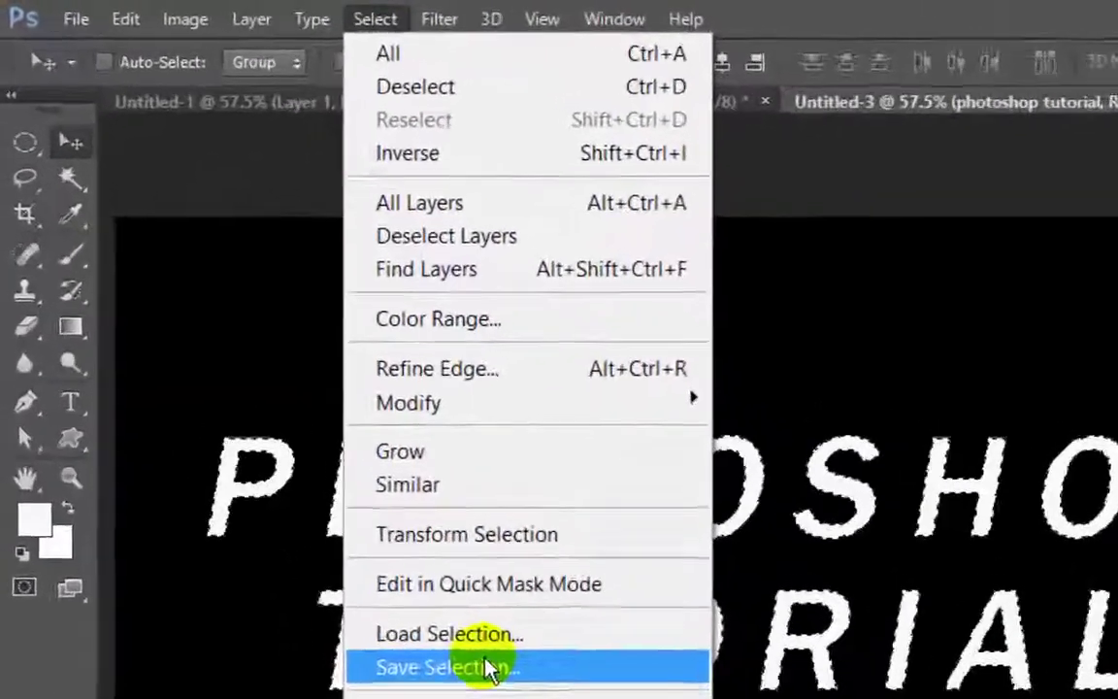
{"action": "left_click", "coordinate": [349, 485]}
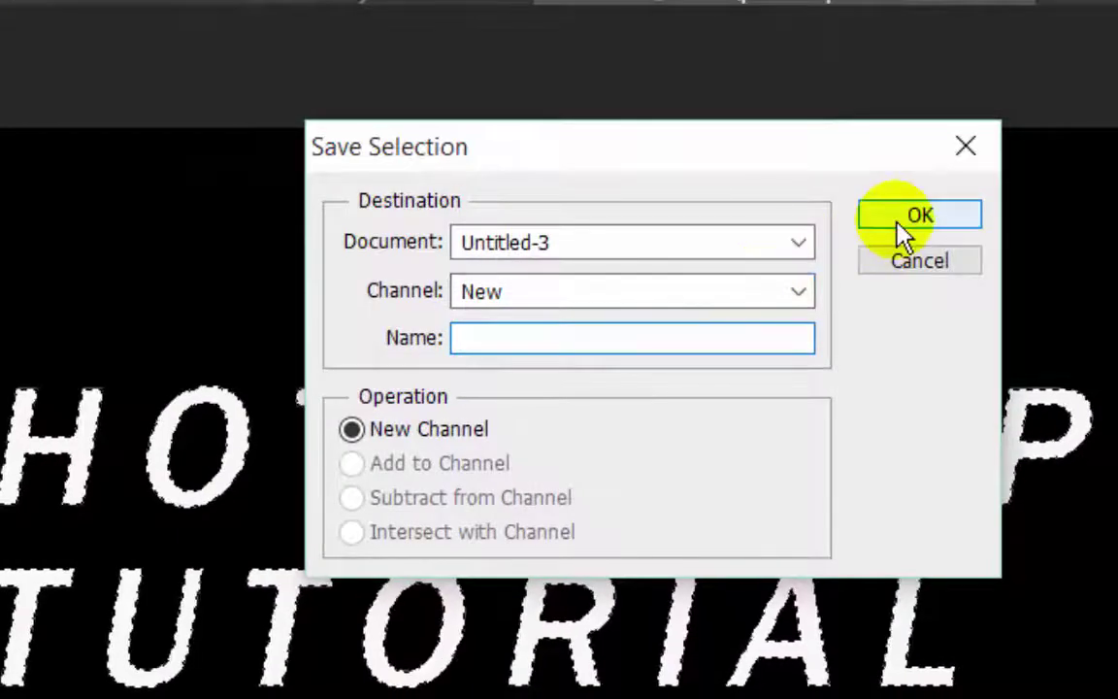
{"action": "left_click", "coordinate": [927, 223]}
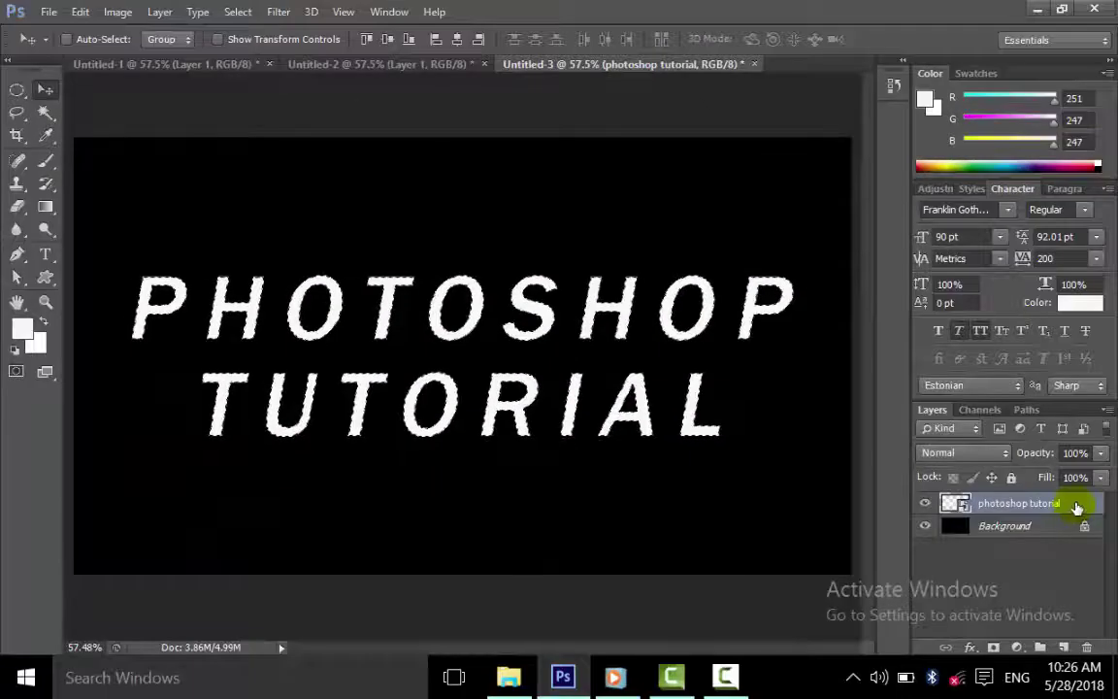
{"action": "key", "text": "ctrl+d"}
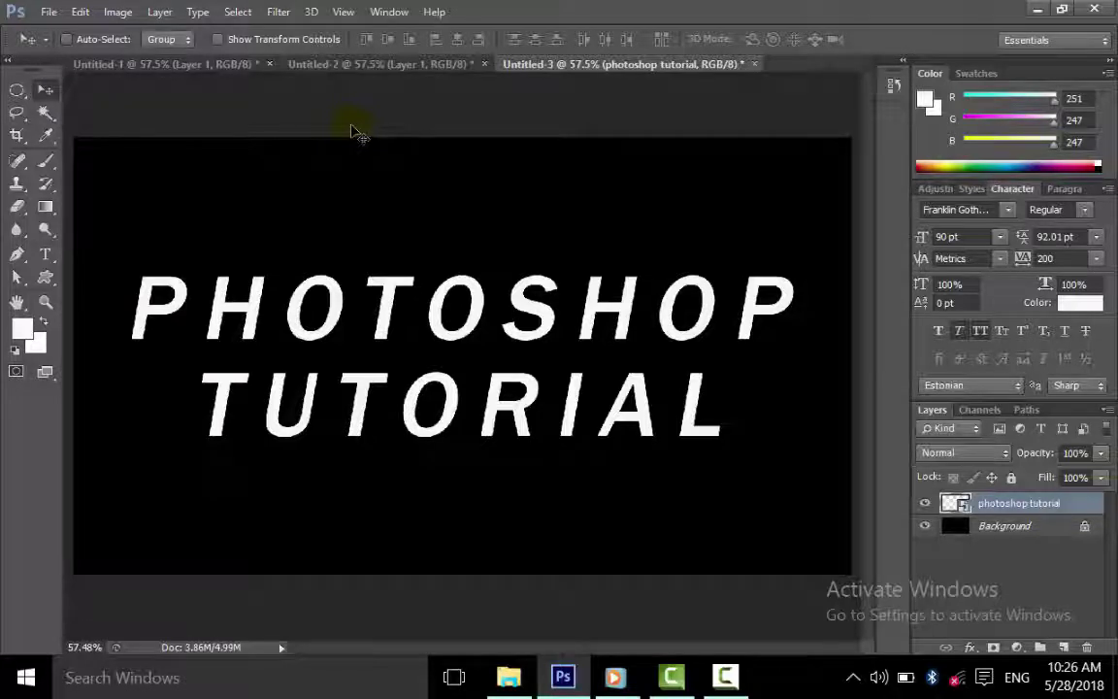
- Apply a 2-pixel Gaussian Blur smart filter to the text and duplicate the layer
{"action": "key", "text": "ctrl+alt+f"}
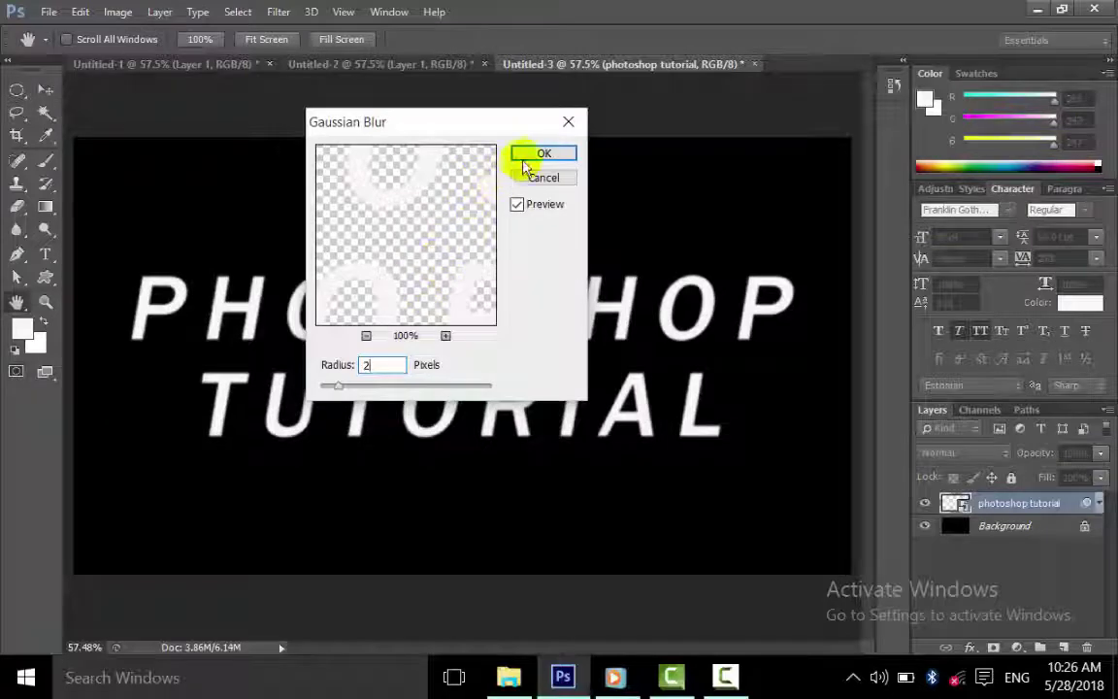
{"action": "left_click", "coordinate": [540, 158]}
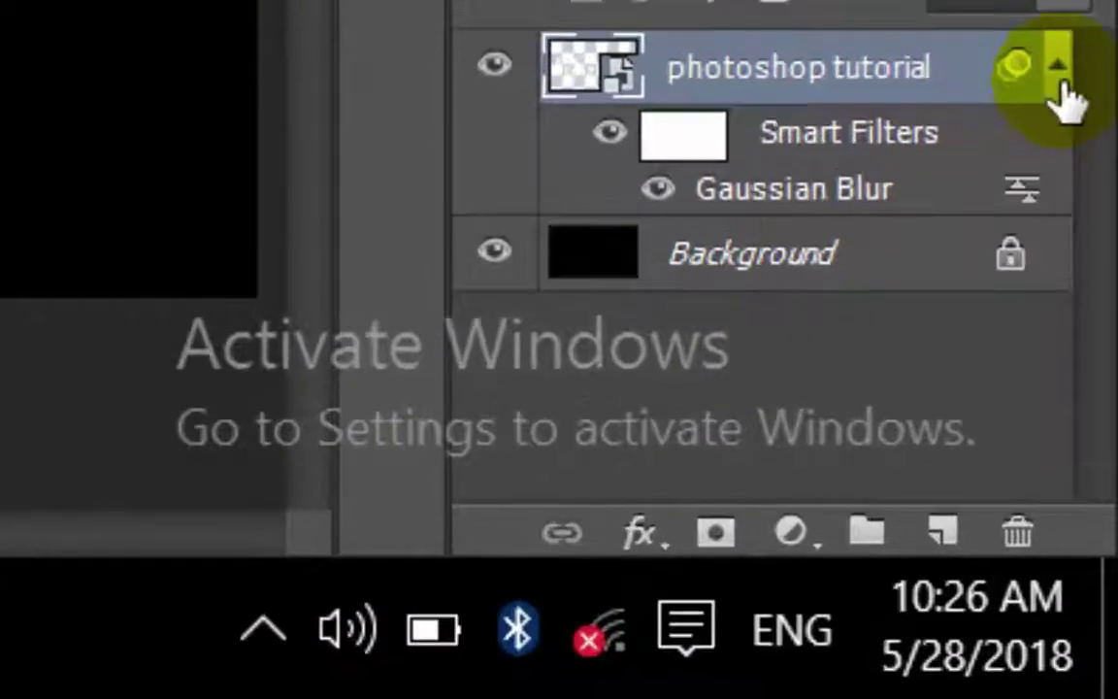
{"action": "left_click", "coordinate": [1094, 449]}
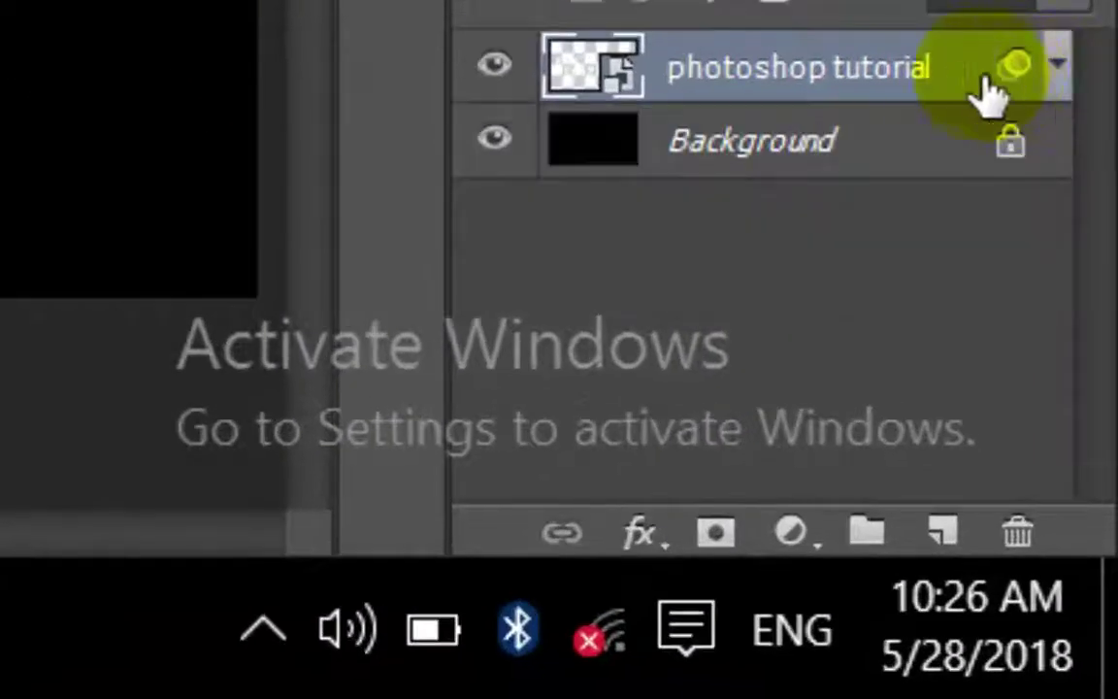
{"action": "key", "text": "ctrl+j"}
{"action": "key", "text": "ctrl+j"}
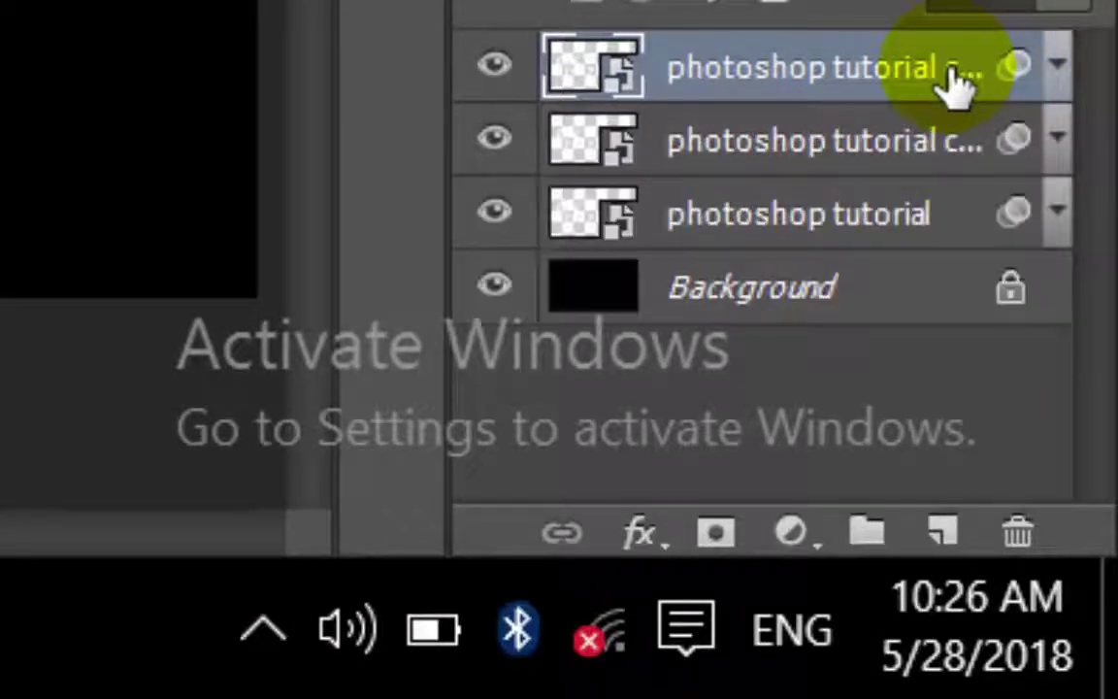
- Rename the original text layer to 'green'
{"action": "left_click", "coordinate": [895, 231]}
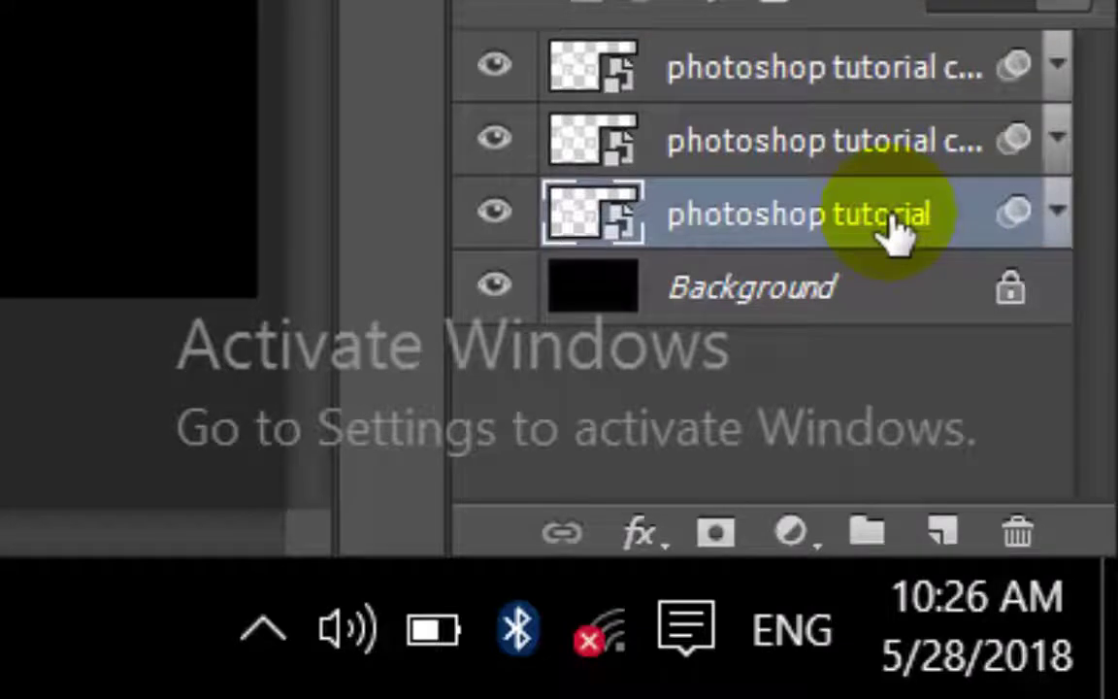
{"action": "double_click", "coordinate": [888, 219]}
{"action": "key", "text": "BackSpace"}
{"action": "type", "text": "g"}
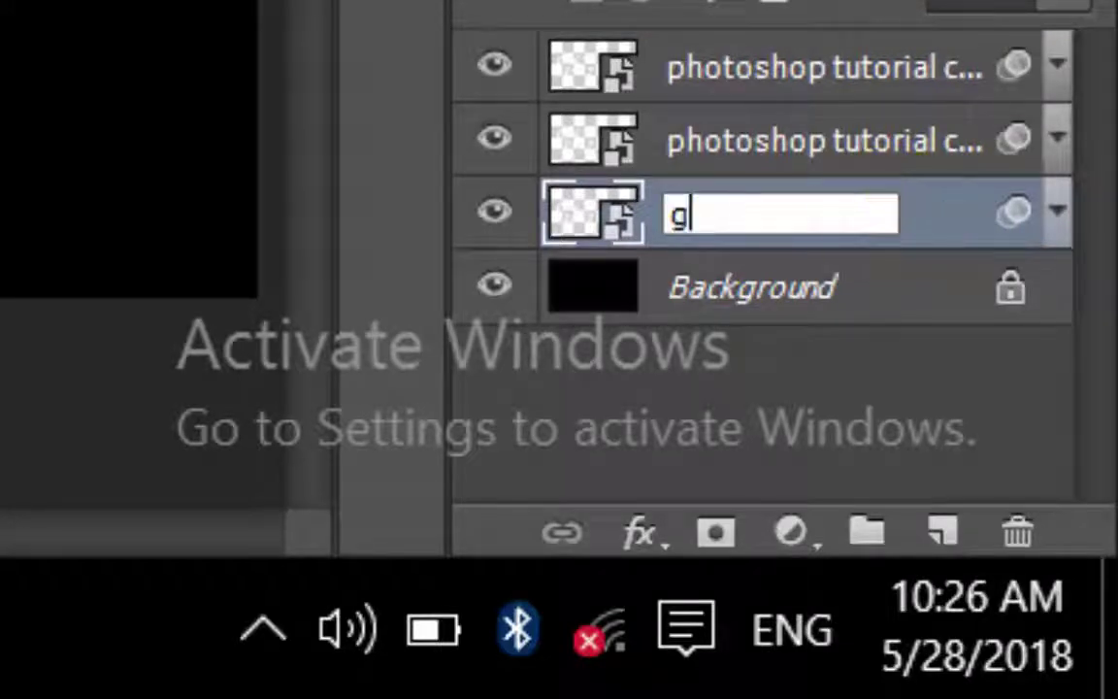
{"action": "type", "text": "reen"}
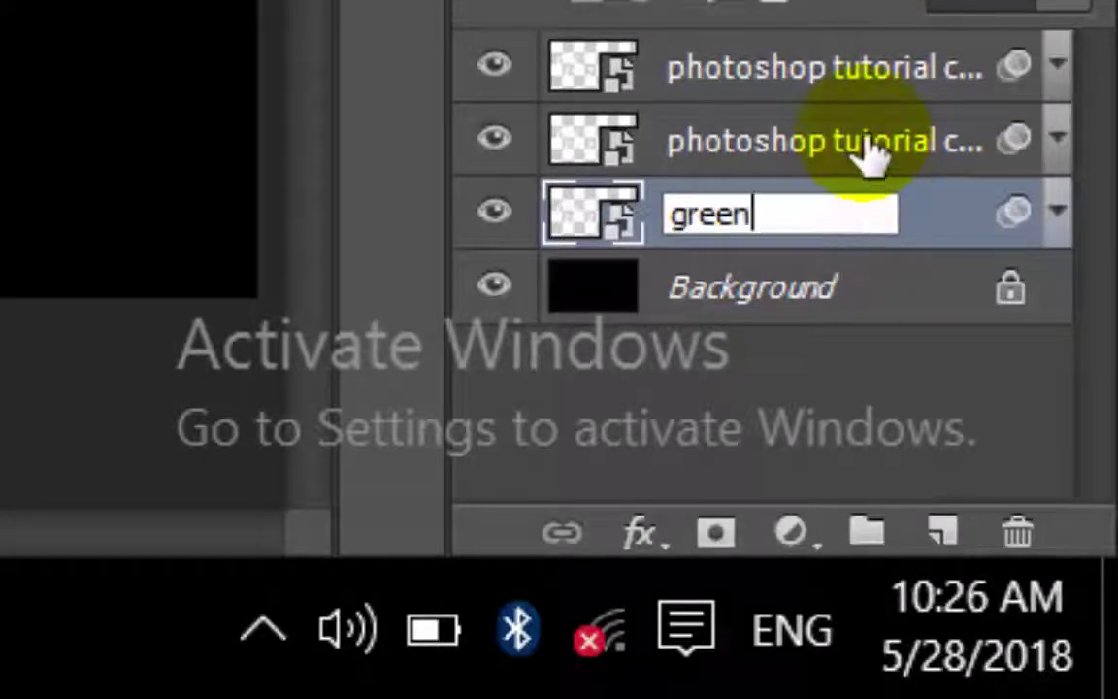
{"action": "key", "text": "Return"}
- Rename the middle copy 'red' and the top copy 'rgb'
{"action": "double_click", "coordinate": [871, 143]}
{"action": "key", "text": "BackSpace"}
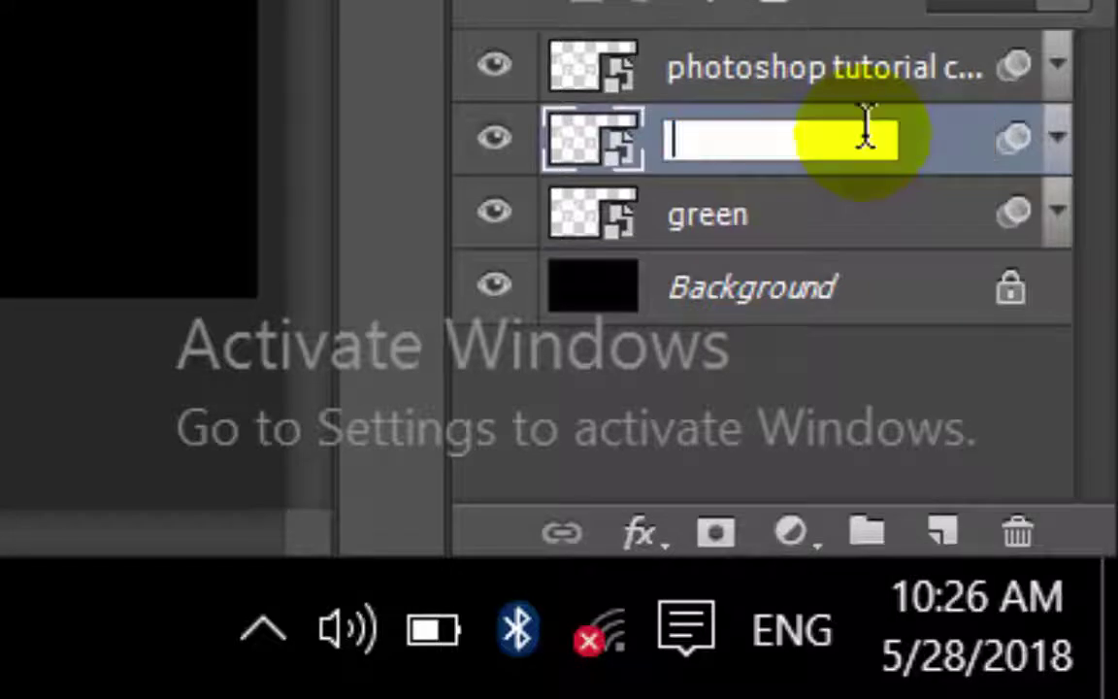
{"action": "type", "text": "red"}
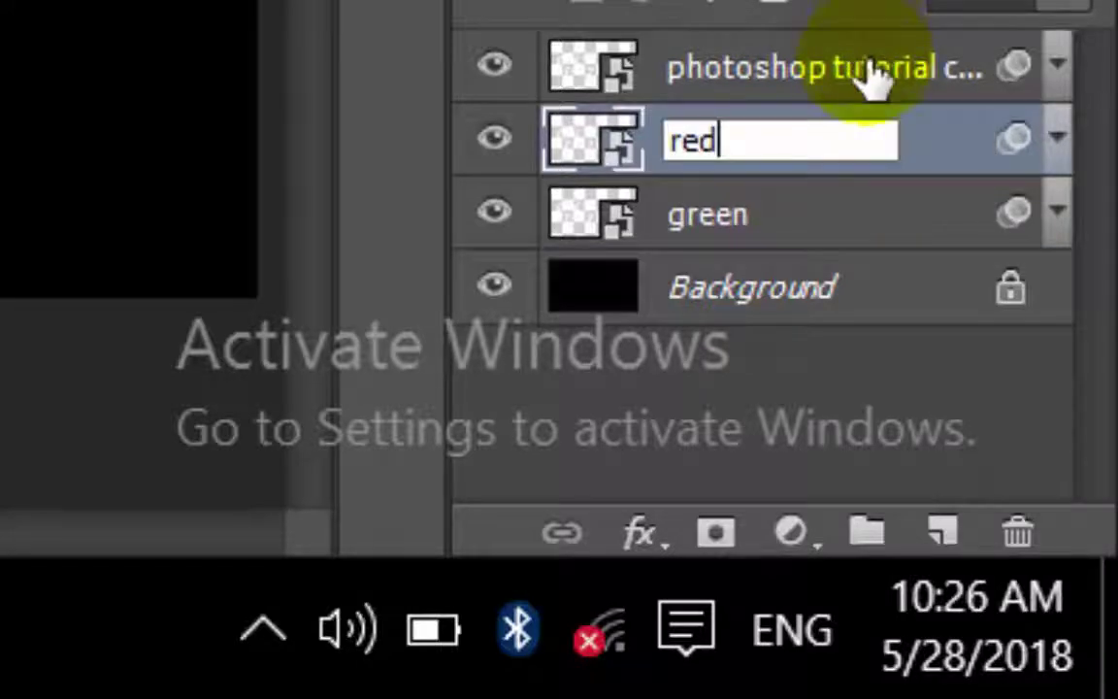
{"action": "left_click", "coordinate": [871, 66]}
{"action": "double_click", "coordinate": [874, 60]}
{"action": "key", "text": "BackSpace"}
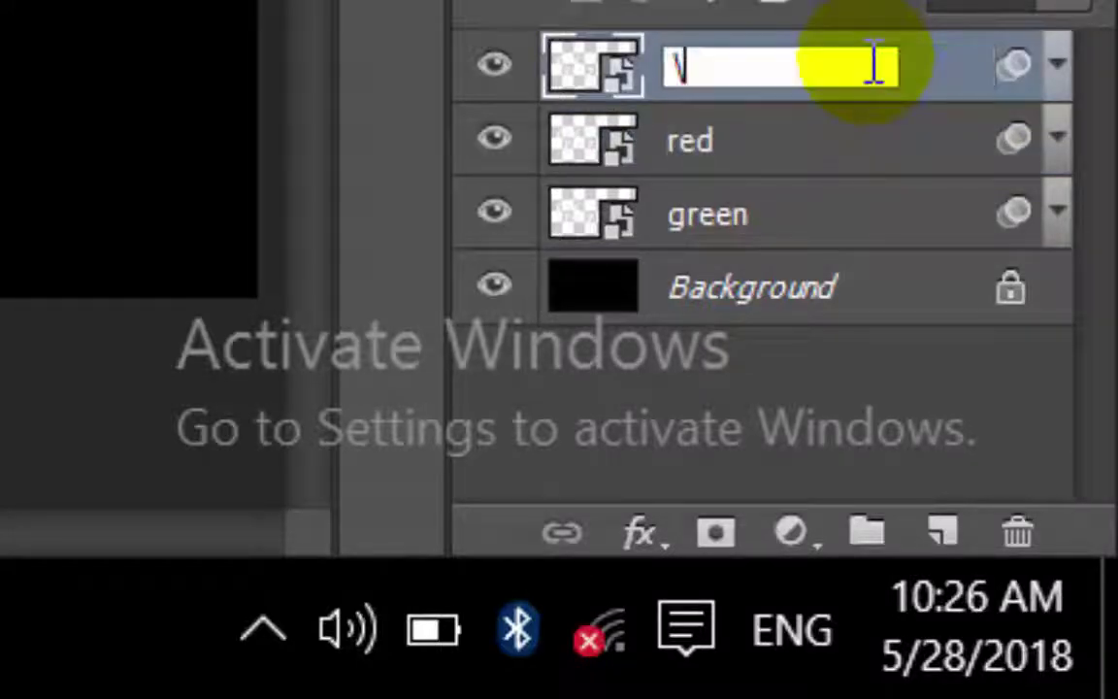
{"action": "type", "text": "rf"}
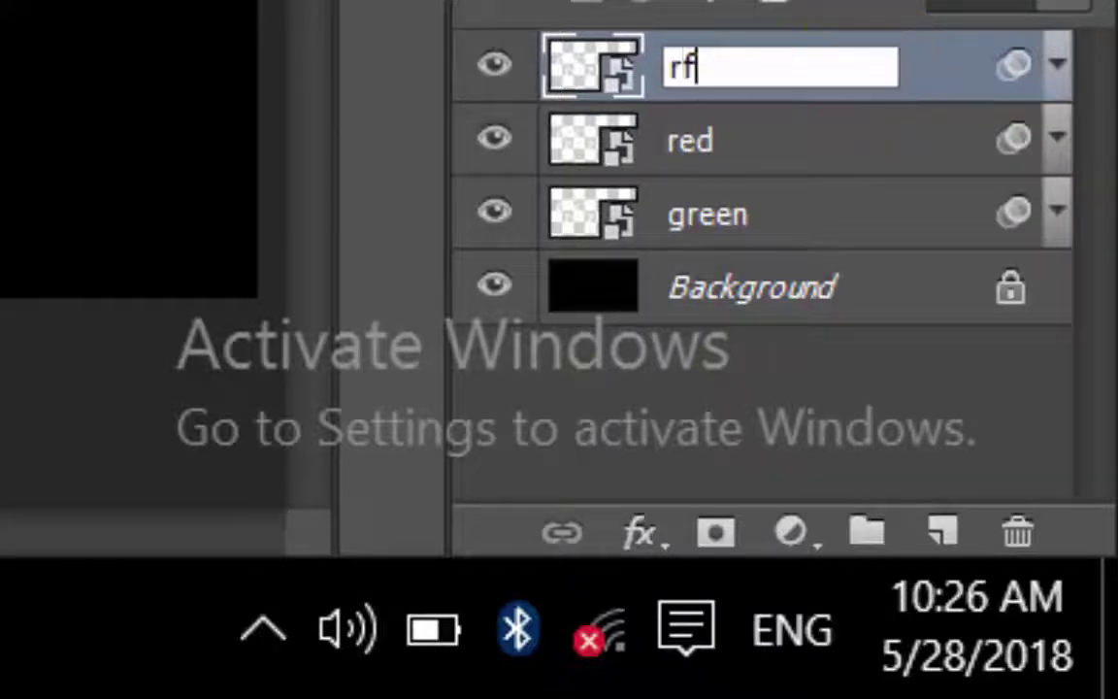
{"action": "type", "text": "v"}
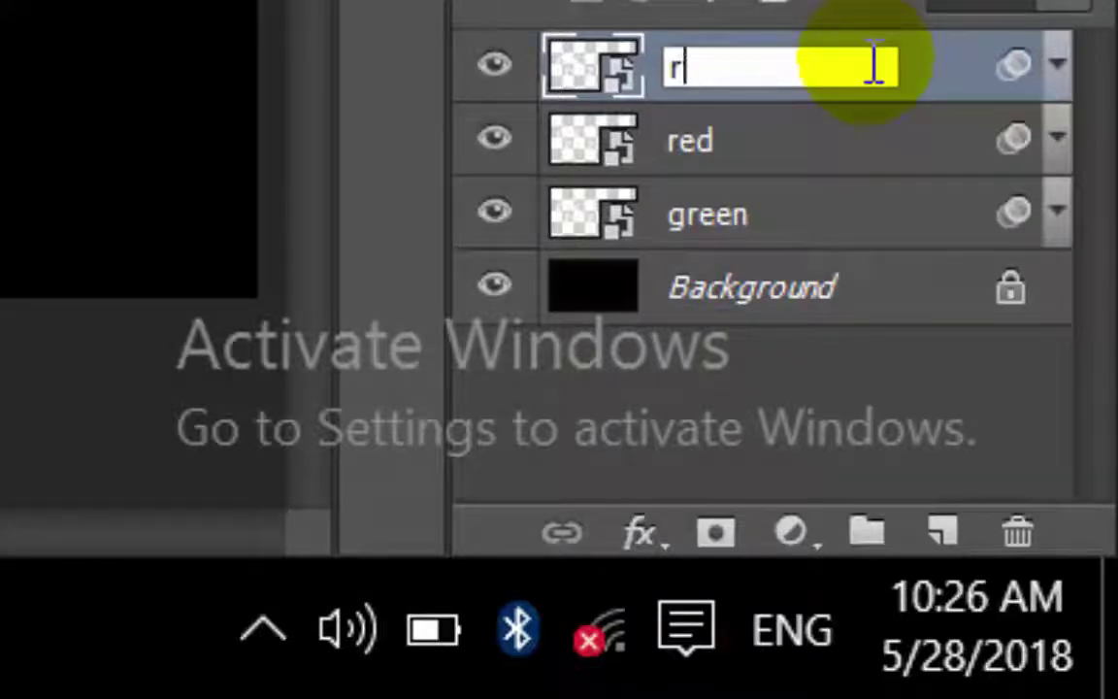
{"action": "type", "text": "gb"}
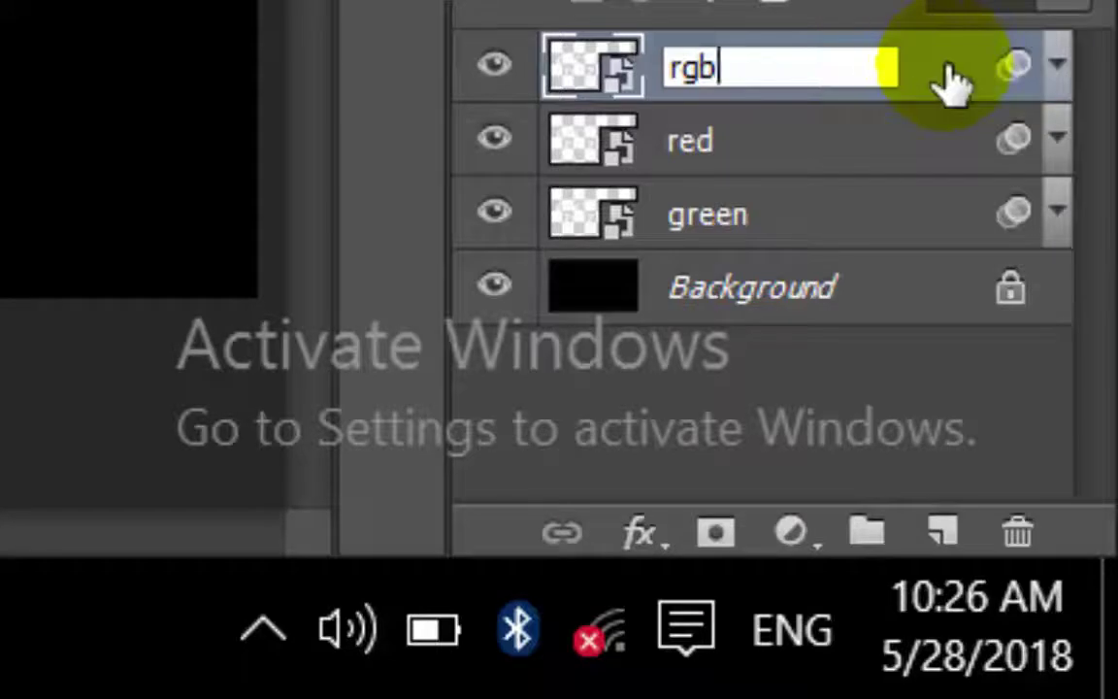
{"action": "key", "text": "Return"}
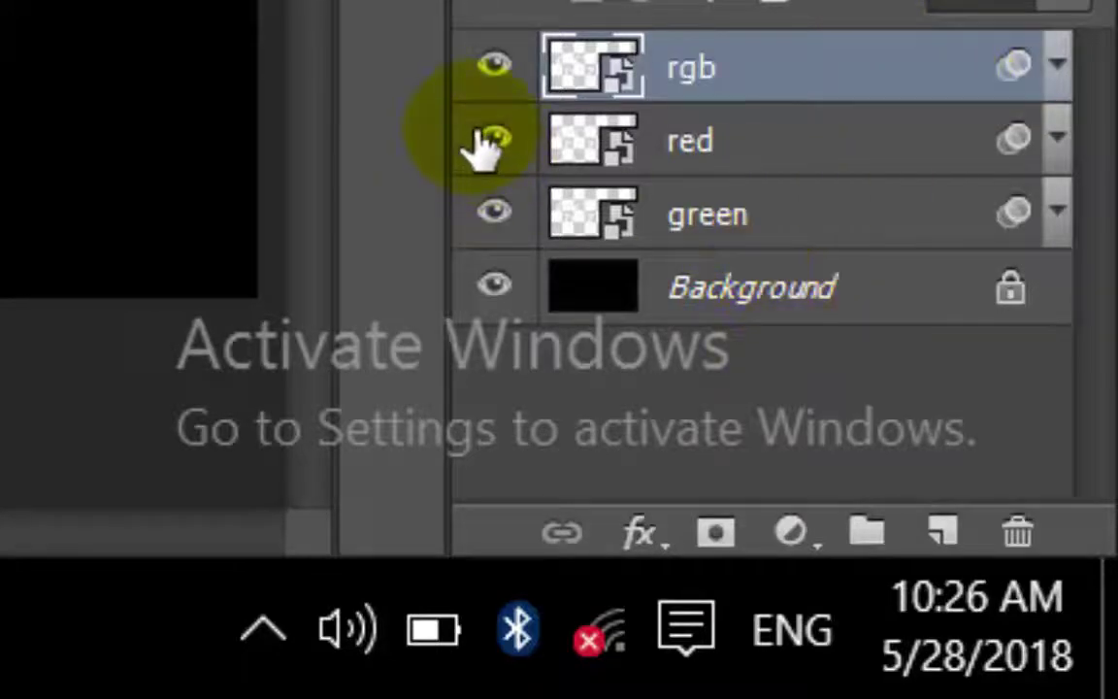
- Hide the rgb and red layers, leaving green selected
{"action": "left_click", "coordinate": [490, 141]}
{"action": "left_click", "coordinate": [494, 66]}
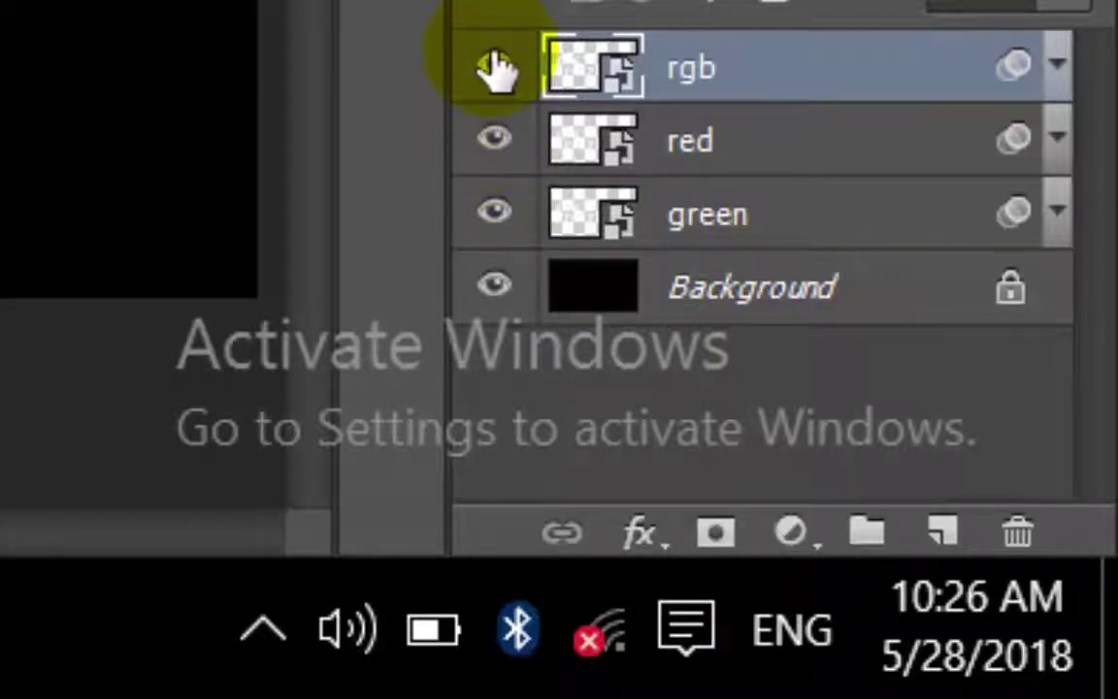
{"action": "left_click", "coordinate": [494, 142]}
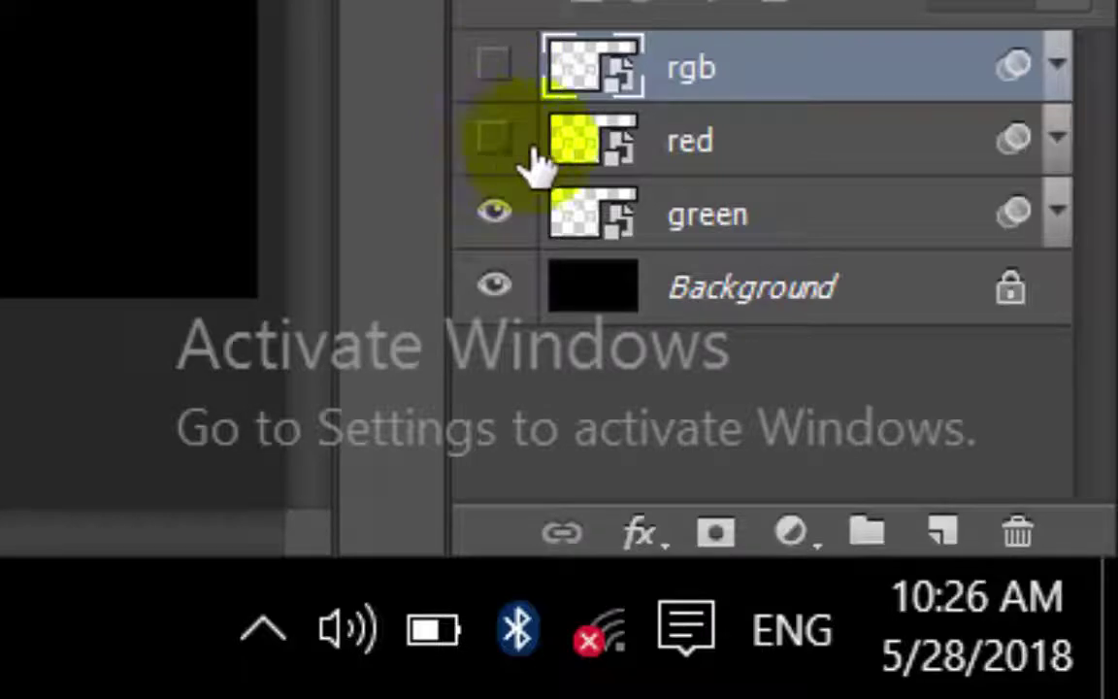
{"action": "left_click", "coordinate": [798, 217]}
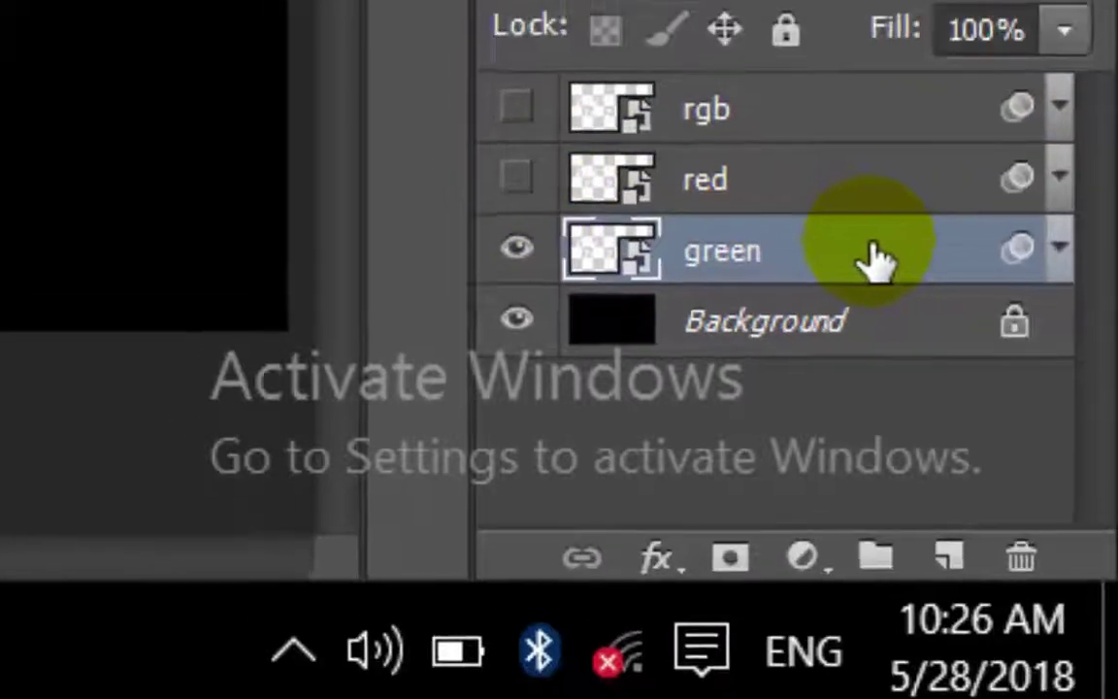
- Limit the green layer's blending to the G channel only
{"action": "double_click", "coordinate": [866, 222]}
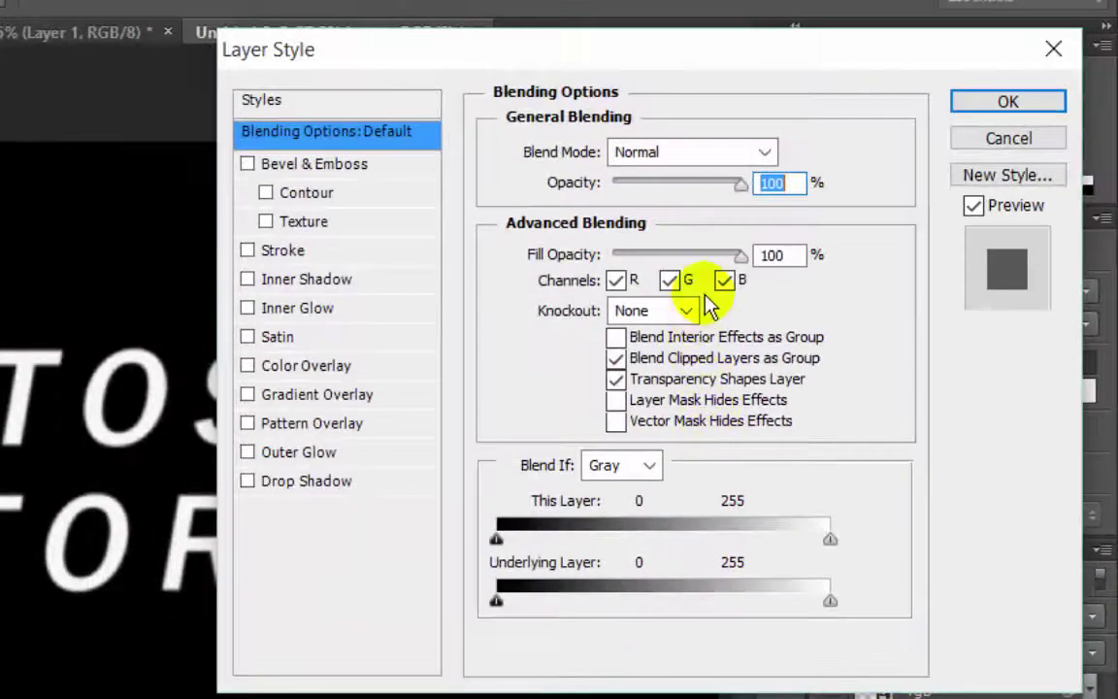
{"action": "left_click", "coordinate": [728, 280]}
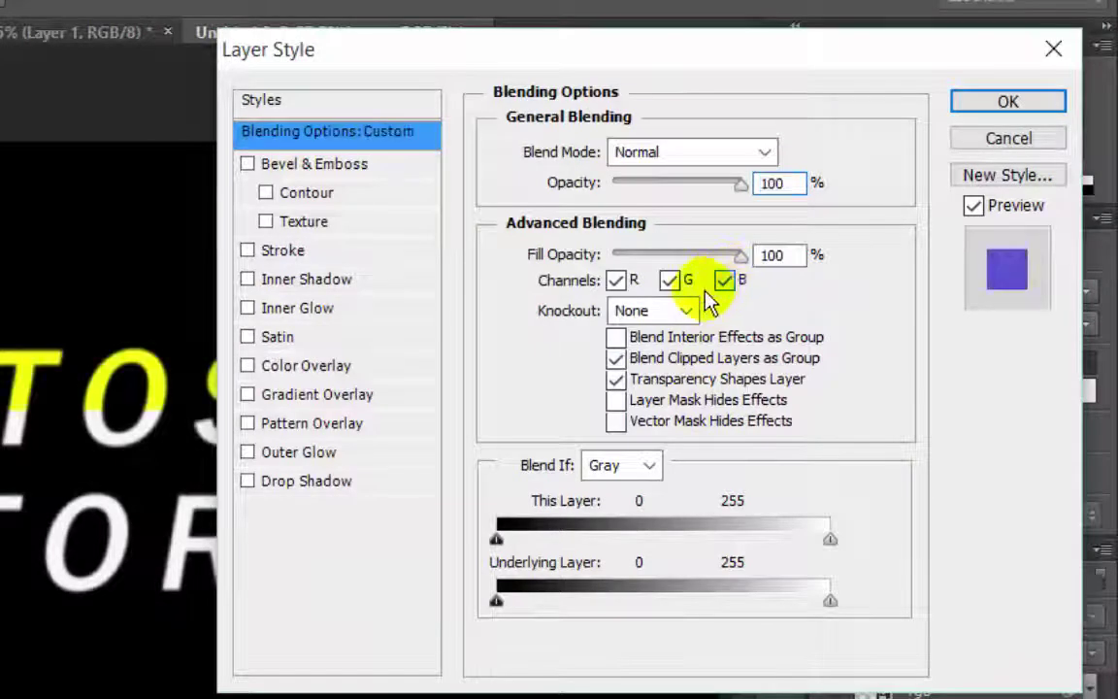
{"action": "left_click", "coordinate": [617, 280]}
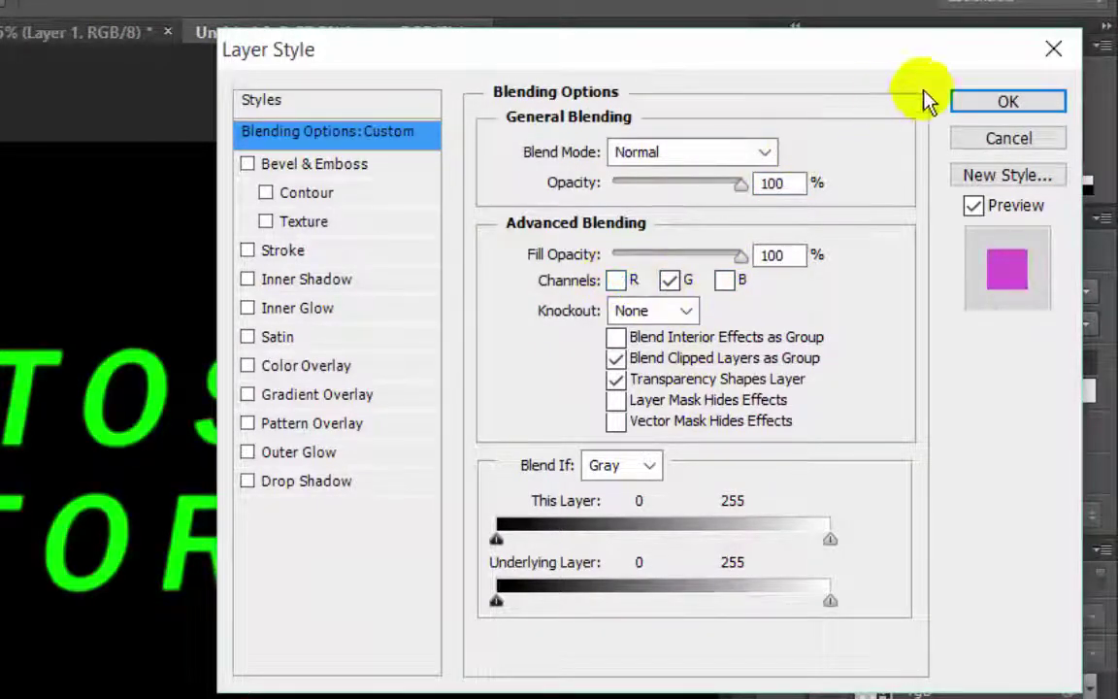
{"action": "left_click", "coordinate": [967, 103]}
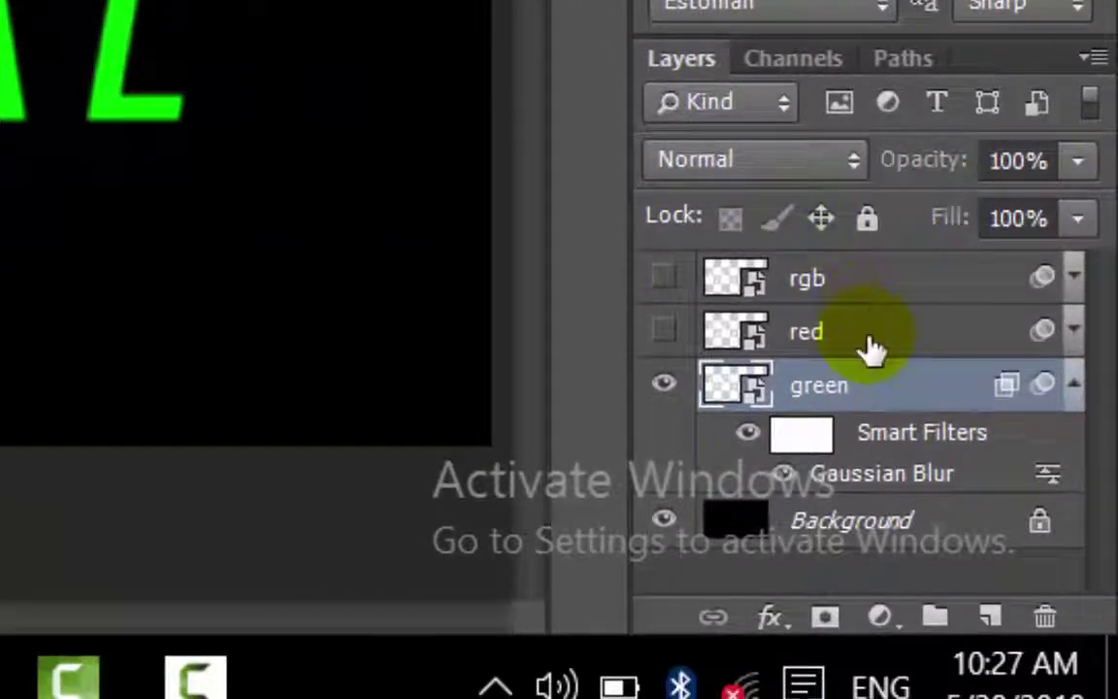
- Show the red layer again and limit its blending to the R channel only
{"action": "left_click", "coordinate": [868, 345]}
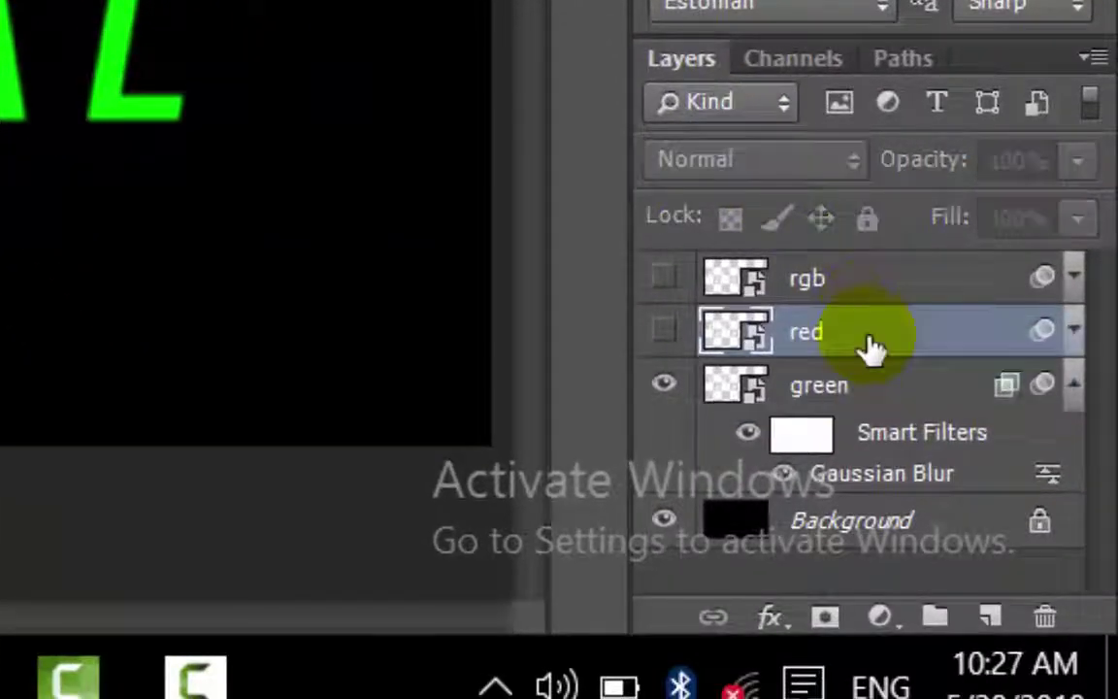
{"action": "left_click", "coordinate": [664, 331]}
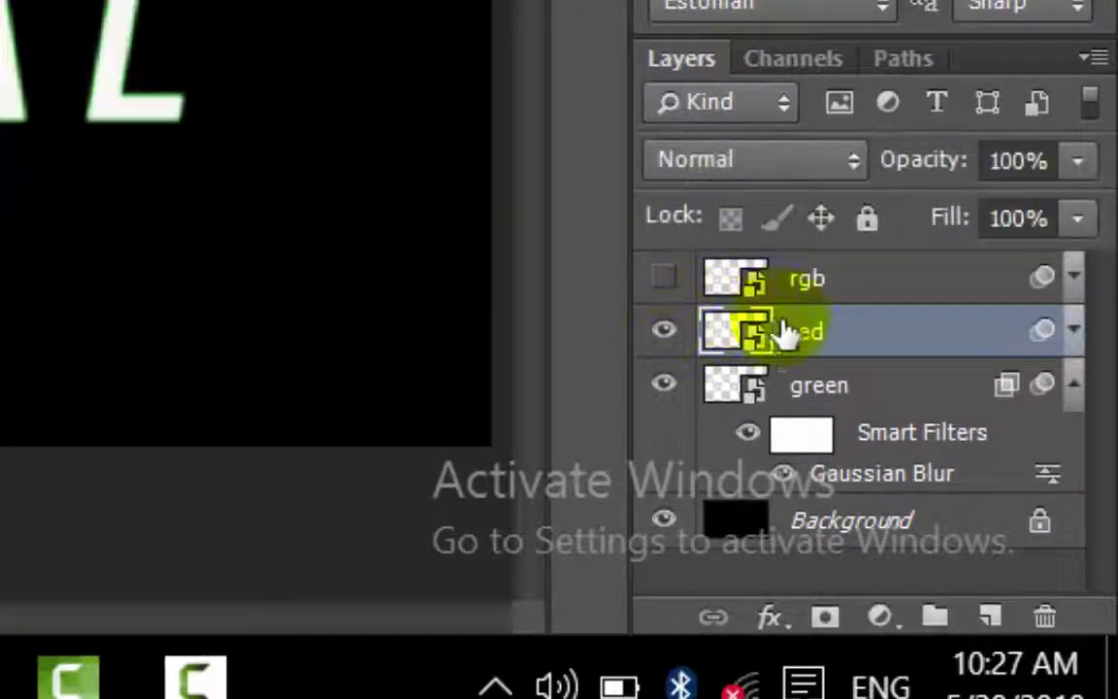
{"action": "double_click", "coordinate": [855, 340]}
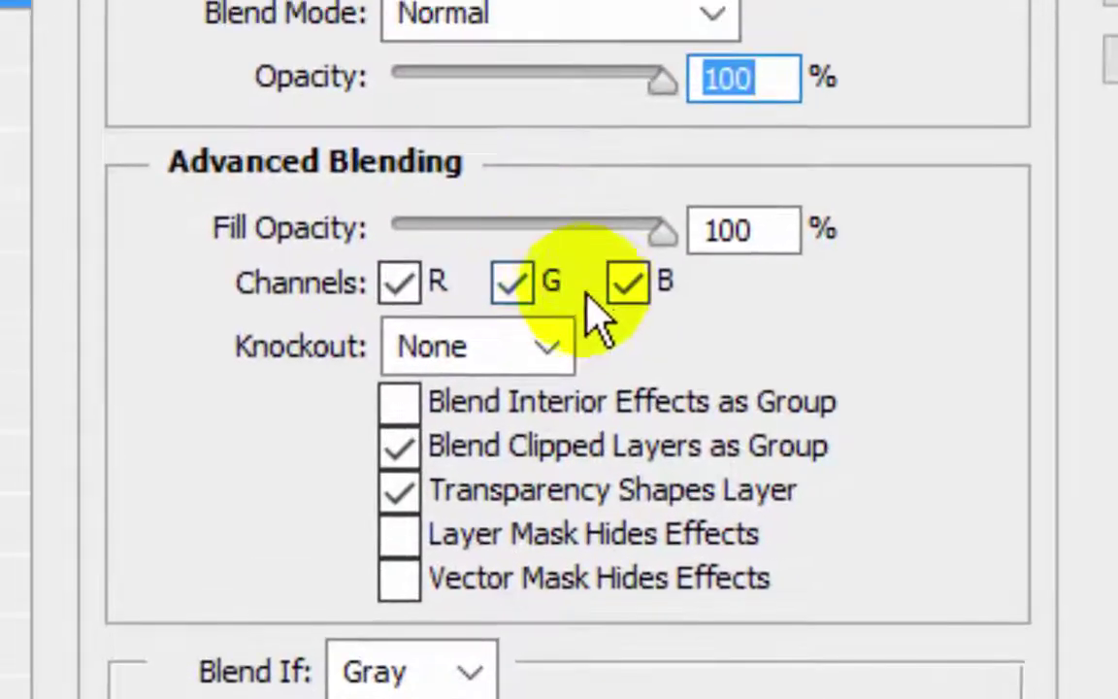
{"action": "left_click", "coordinate": [630, 281]}
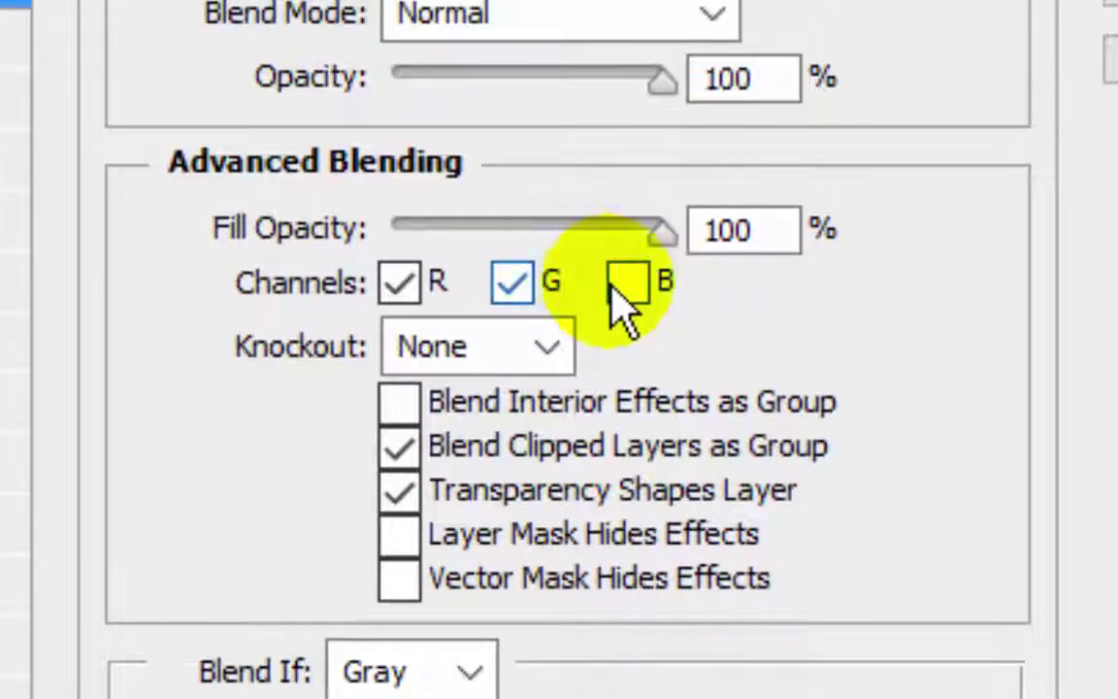
{"action": "left_click", "coordinate": [519, 283]}
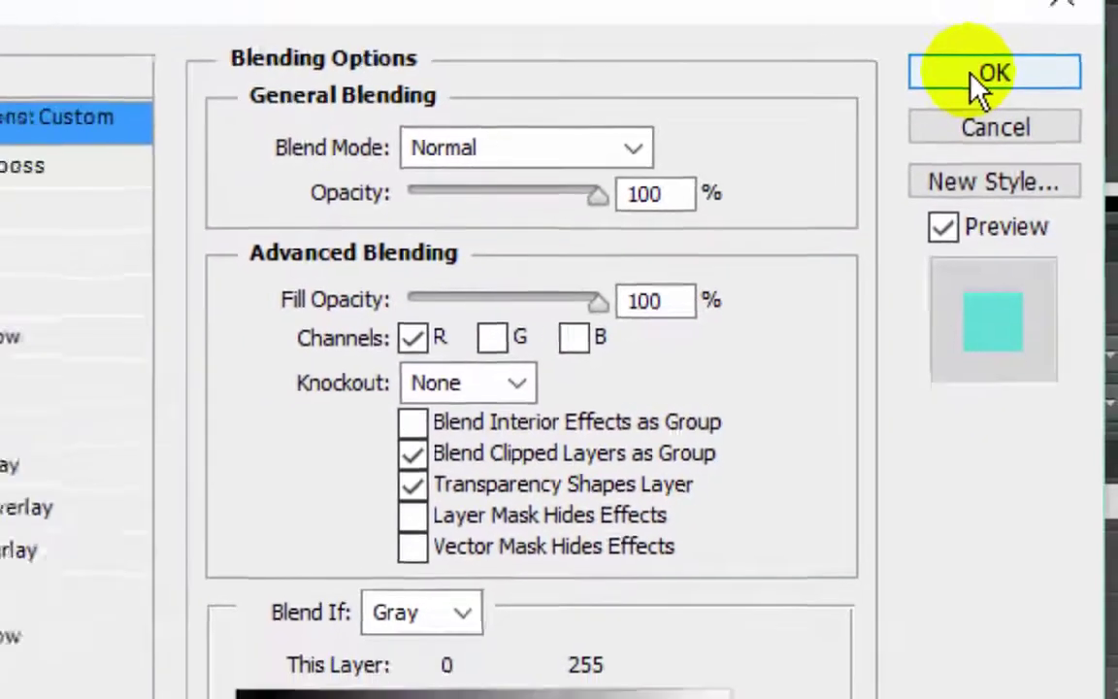
{"action": "left_click", "coordinate": [980, 77]}
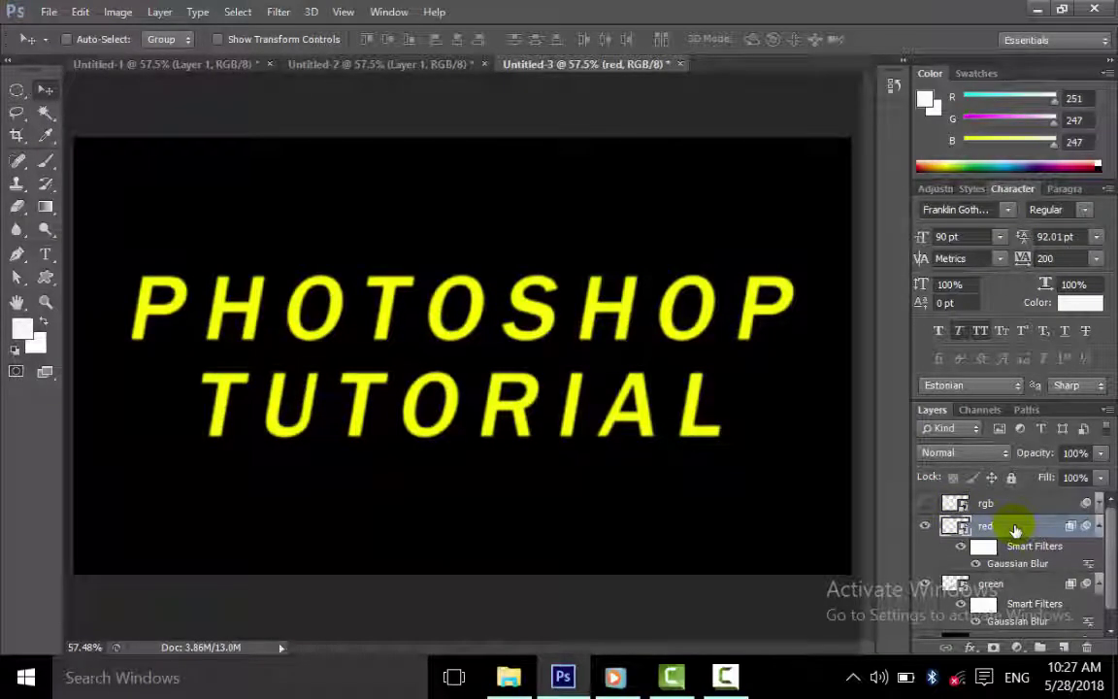
- Nudge the red layer left twice with the Move tool, then select the red and green layers in turn
{"action": "key", "text": "Left"}
{"action": "key", "text": "Left"}
{"action": "key", "text": "Left"}
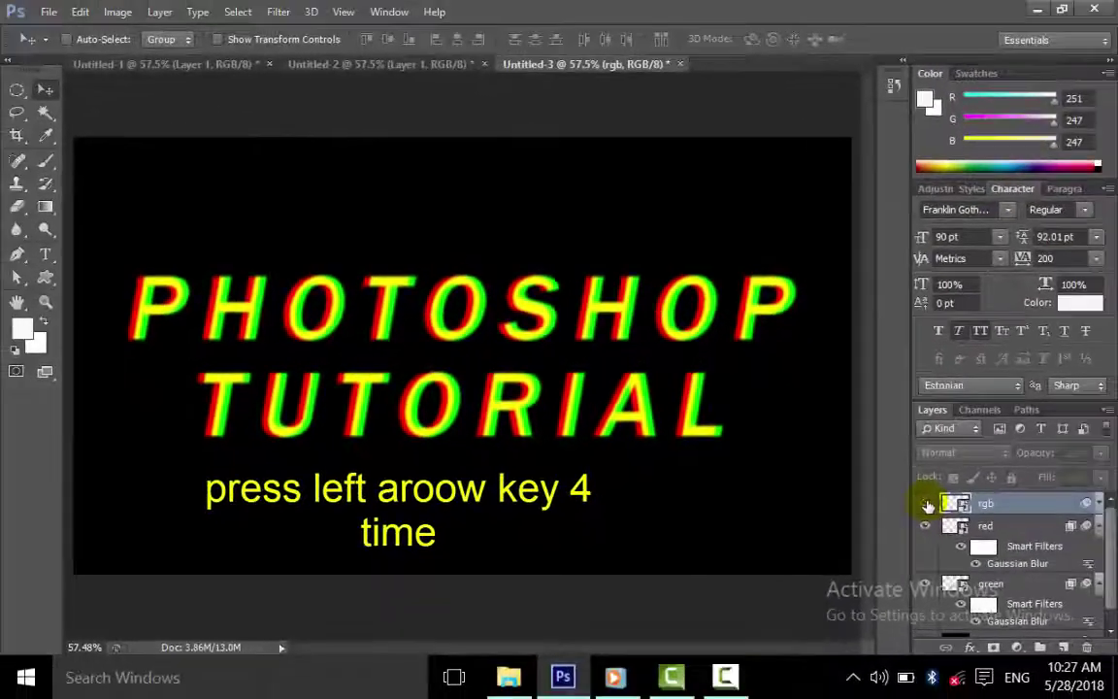
{"action": "key", "text": "Left"}
{"action": "key", "text": "Left"}
{"action": "key", "text": "Left"}
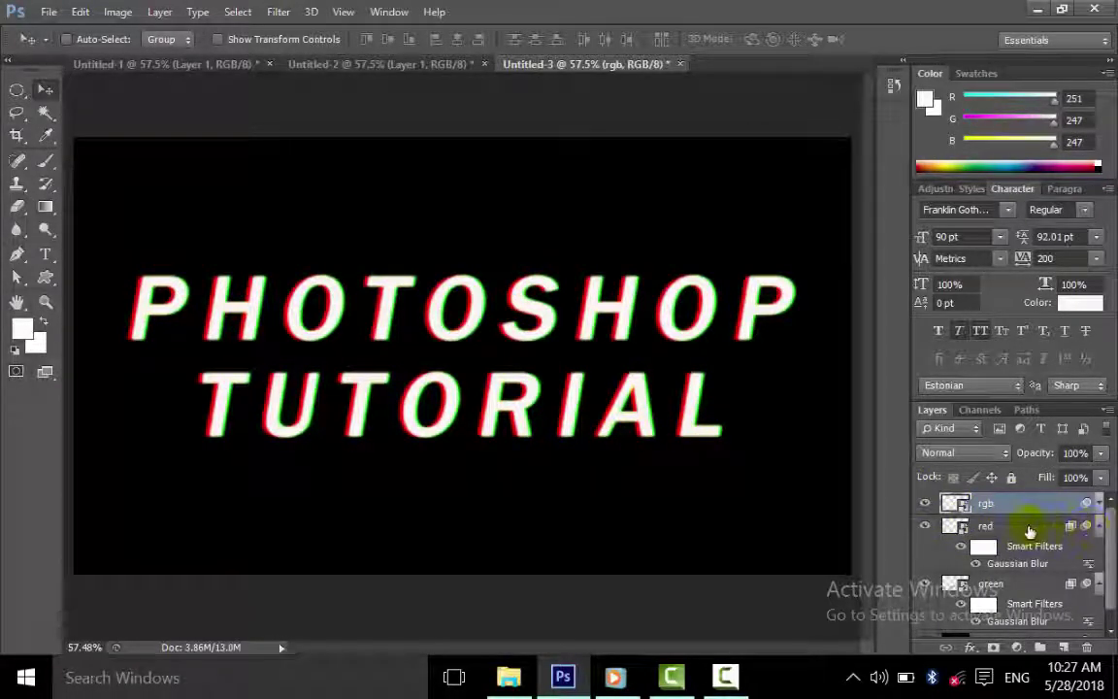
{"action": "left_click", "coordinate": [1029, 531]}
{"action": "left_click", "coordinate": [1099, 528]}
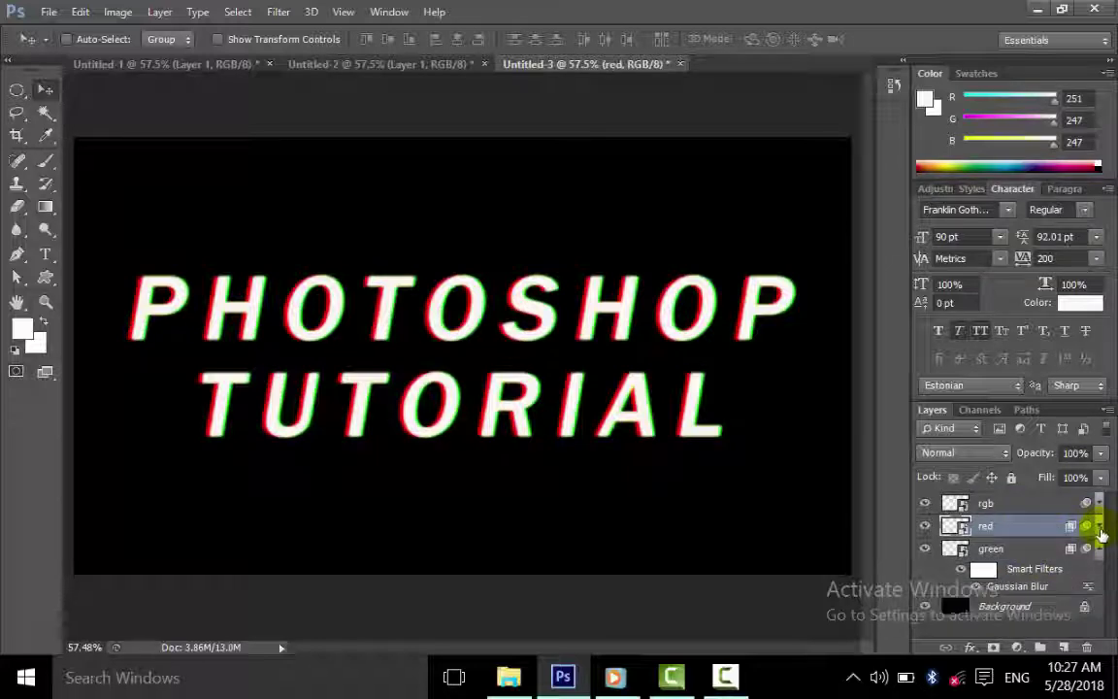
{"action": "left_click", "coordinate": [1036, 550]}
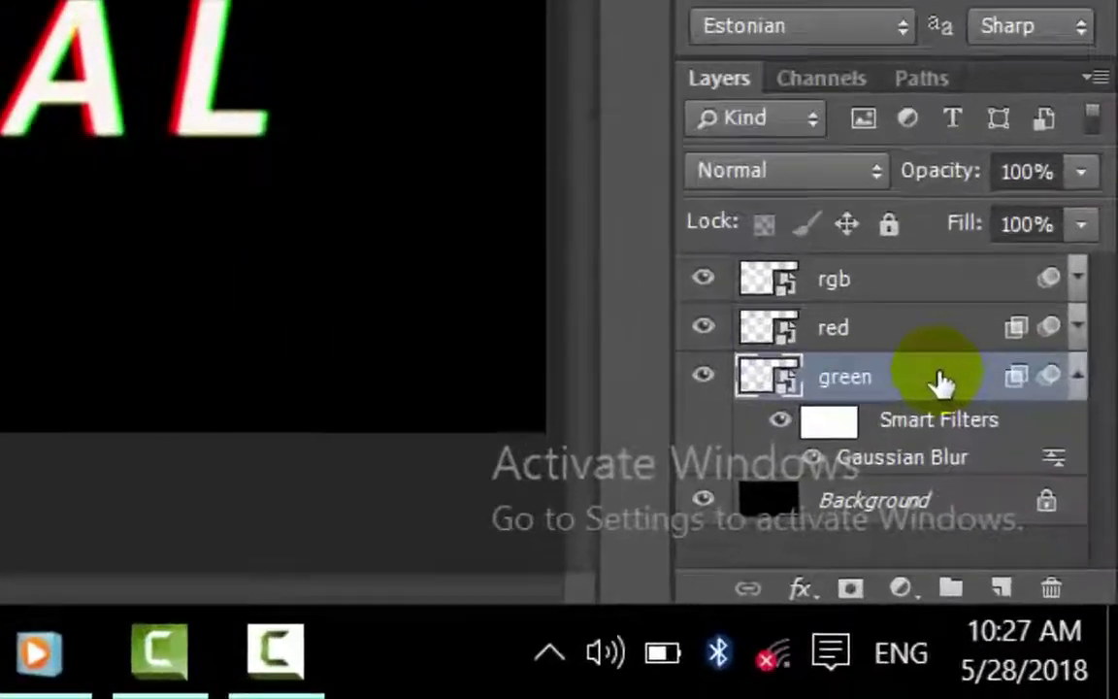
- Duplicate the green layer and move the green copy to the top of the stack
{"action": "key", "text": "ctrl+j"}
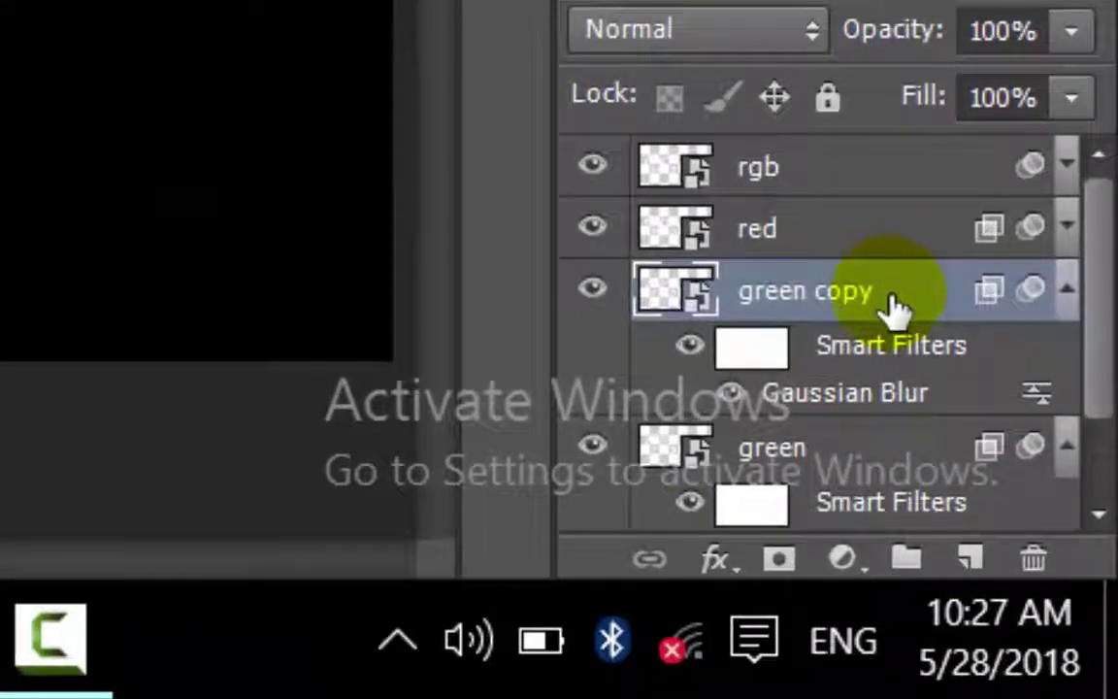
{"action": "left_click_drag", "start_coordinate": [895, 306], "coordinate": [922, 184]}
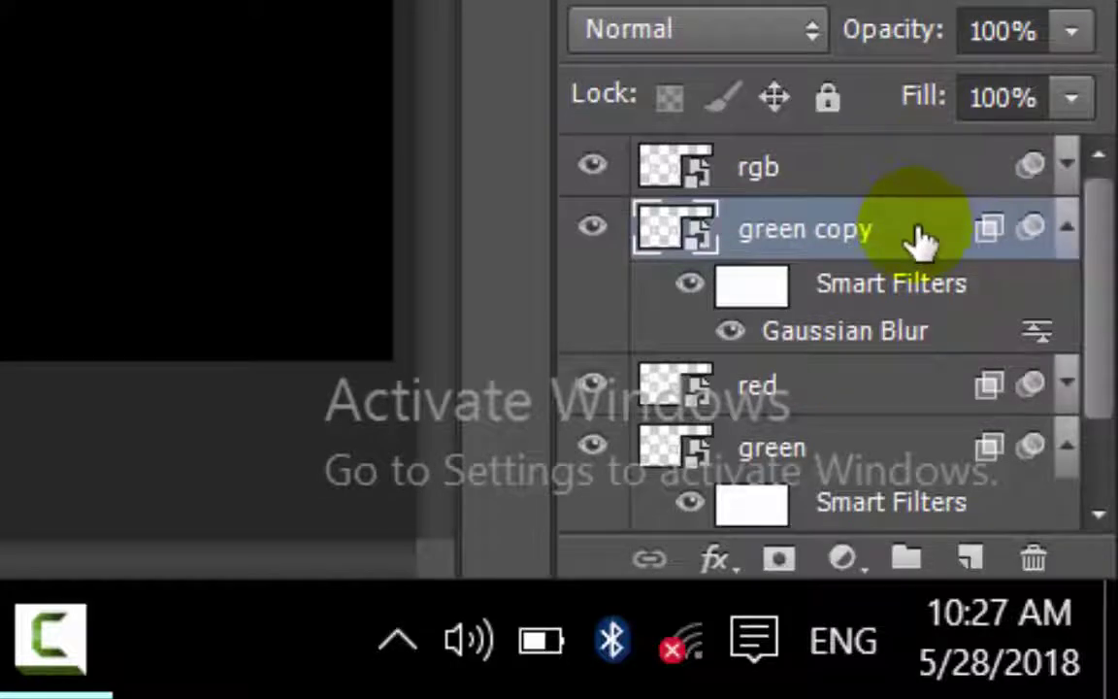
{"action": "left_click_drag", "start_coordinate": [922, 240], "coordinate": [920, 167]}
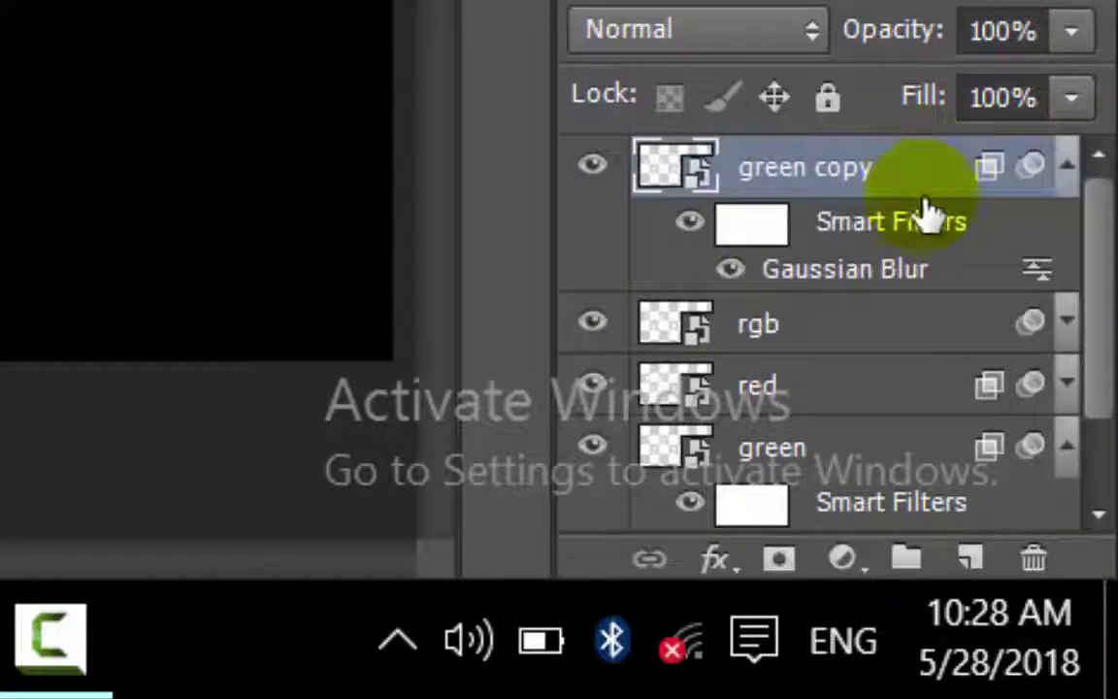
{"action": "left_click", "coordinate": [1068, 169]}
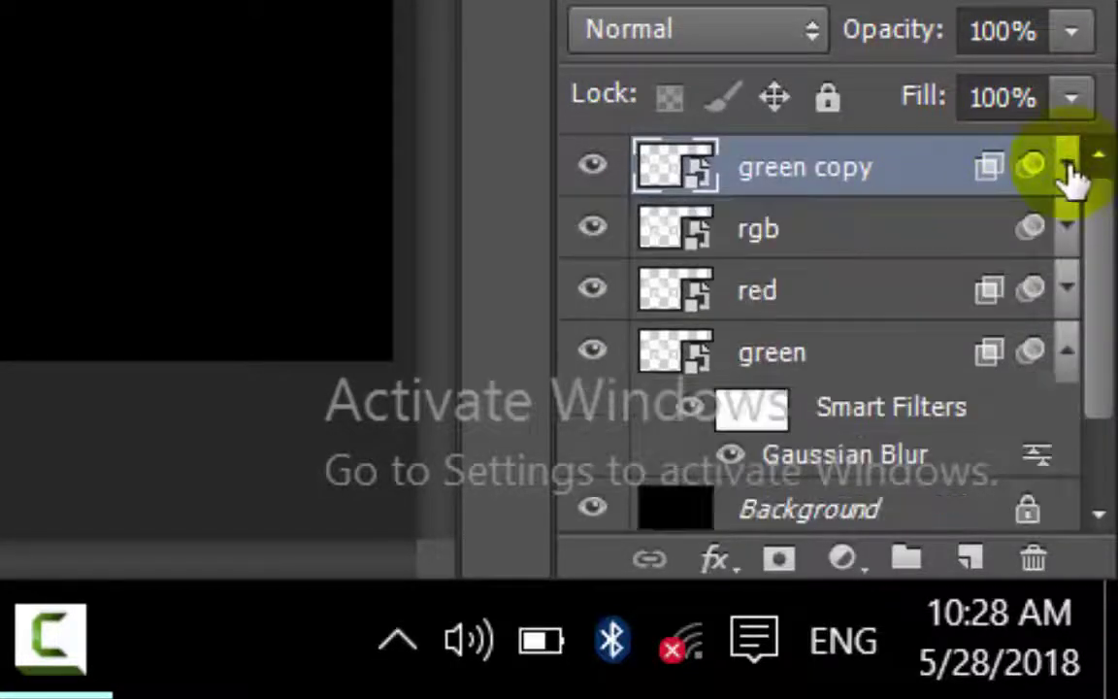
- Group the rgb, red and green layers into a group named 'text'
{"action": "left_click", "coordinate": [947, 245]}
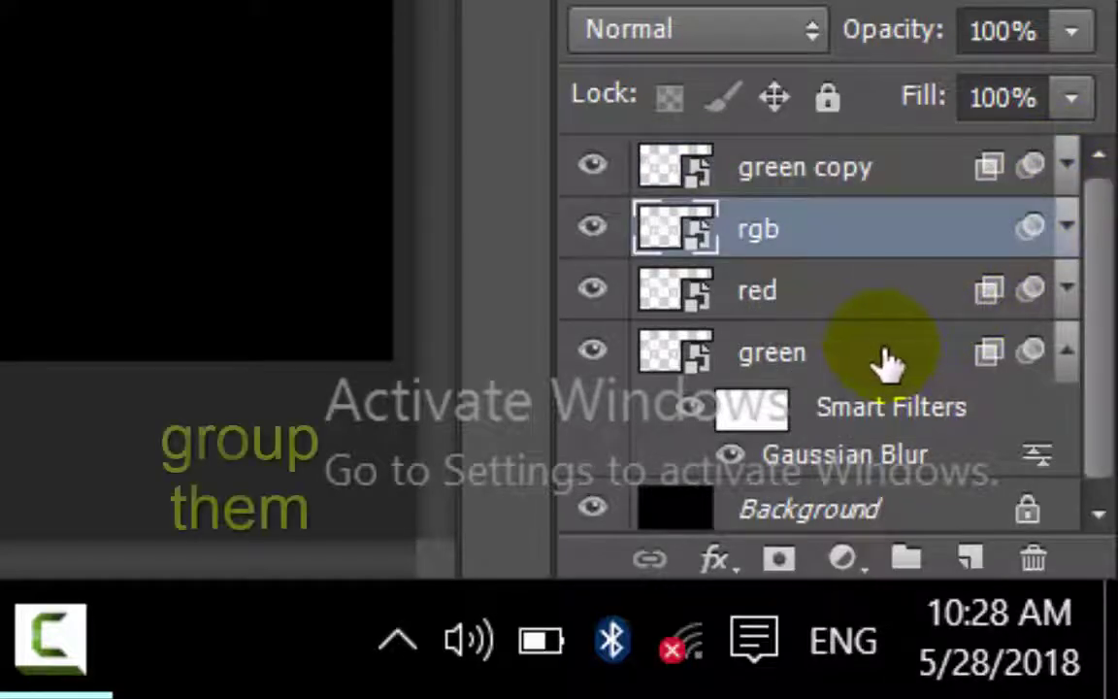
{"action": "left_click", "coordinate": [888, 362], "text": "shift"}
{"action": "key", "text": "ctrl+g"}
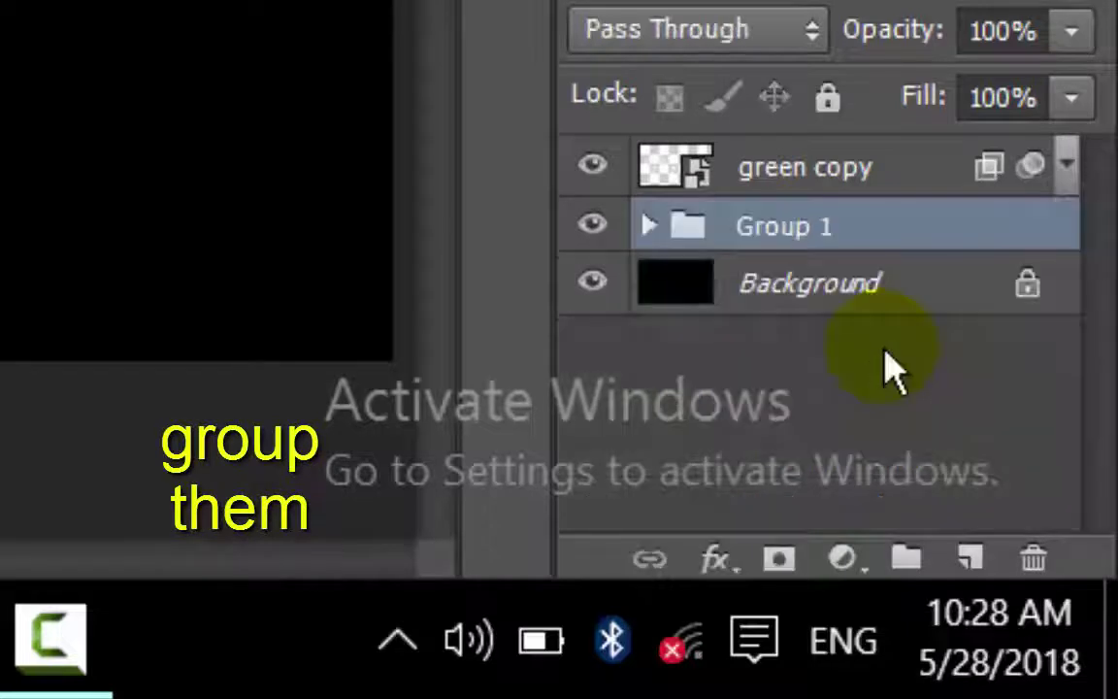
{"action": "double_click", "coordinate": [781, 226]}
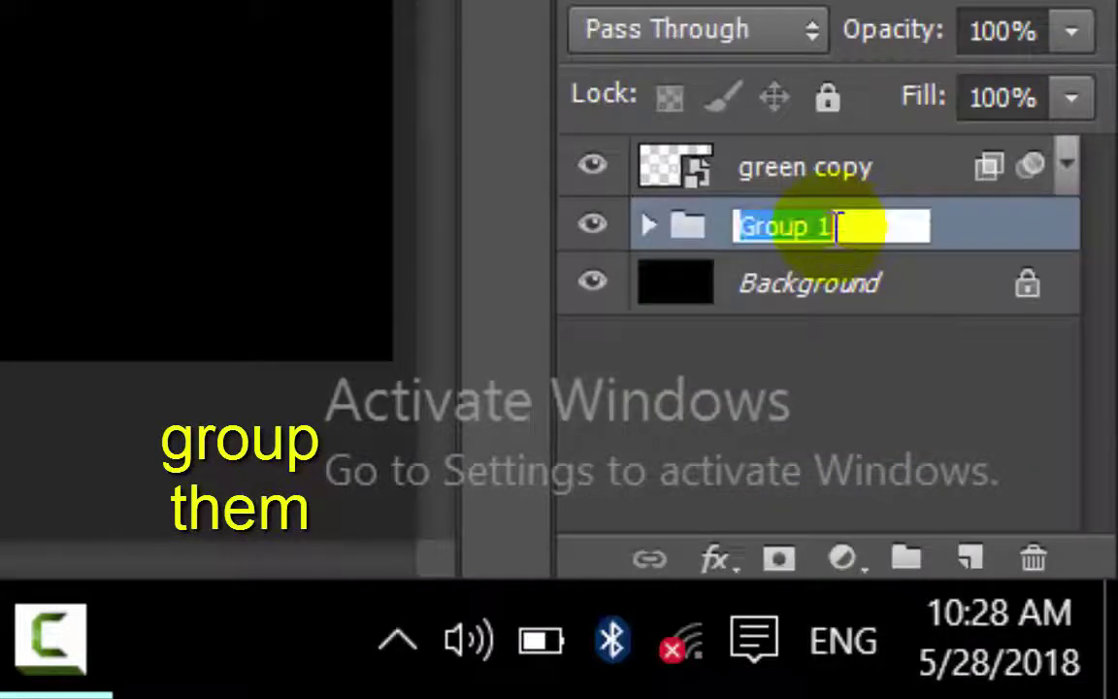
{"action": "key", "text": "BackSpace"}
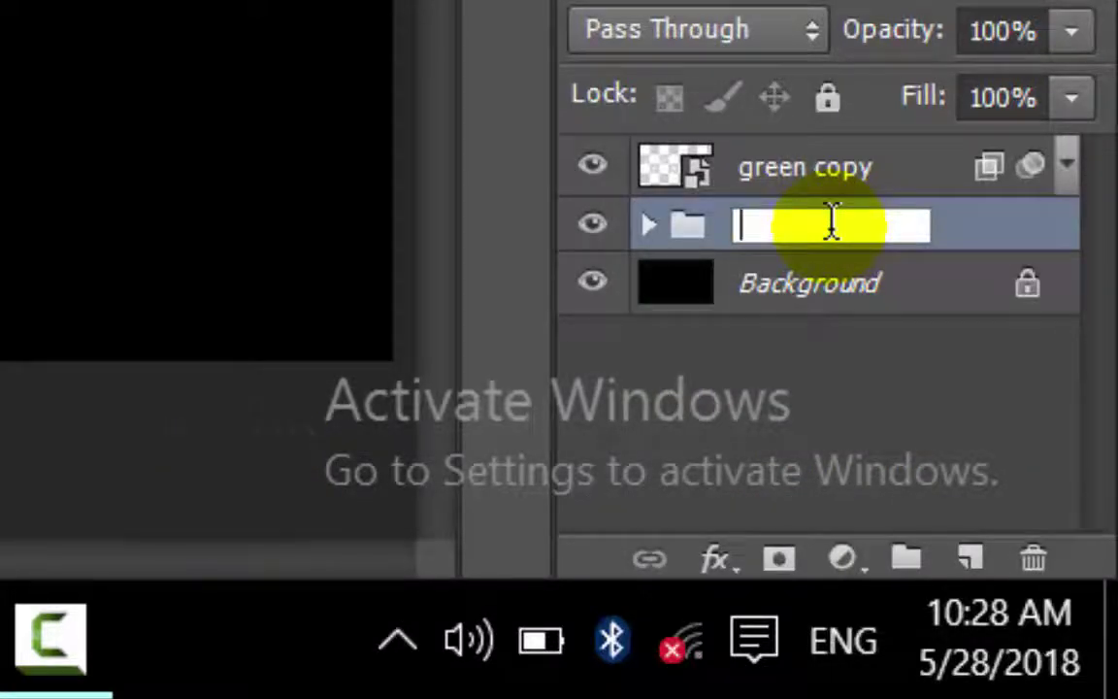
{"action": "type", "text": "text"}
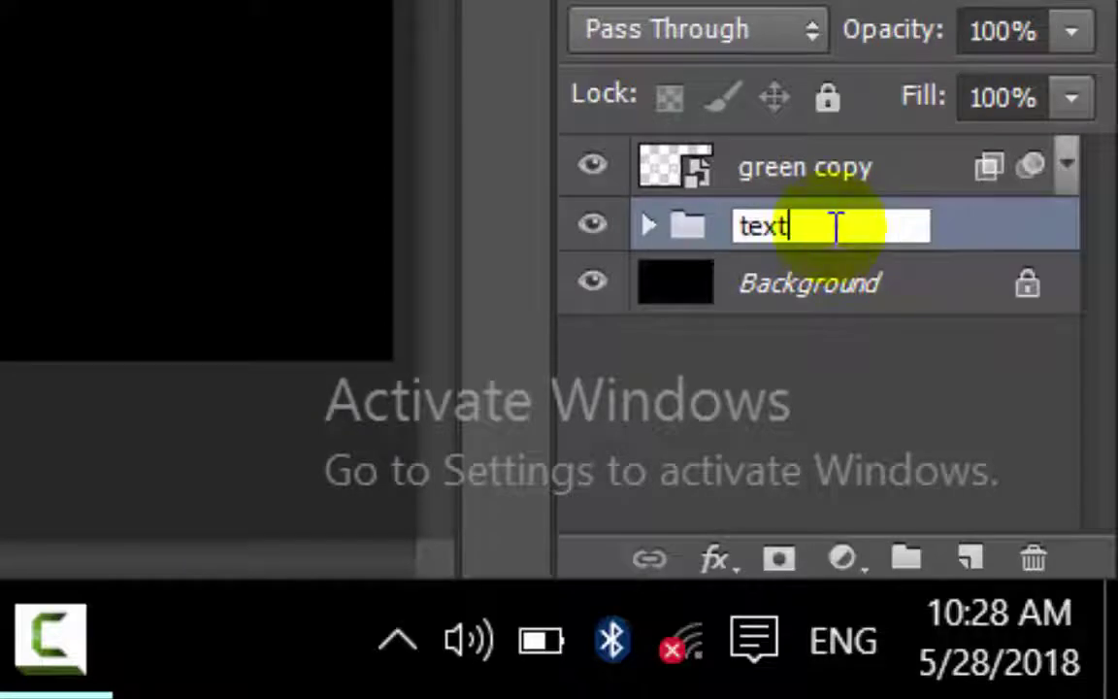
{"action": "key", "text": "Return"}
{"action": "left_click", "coordinate": [854, 189]}
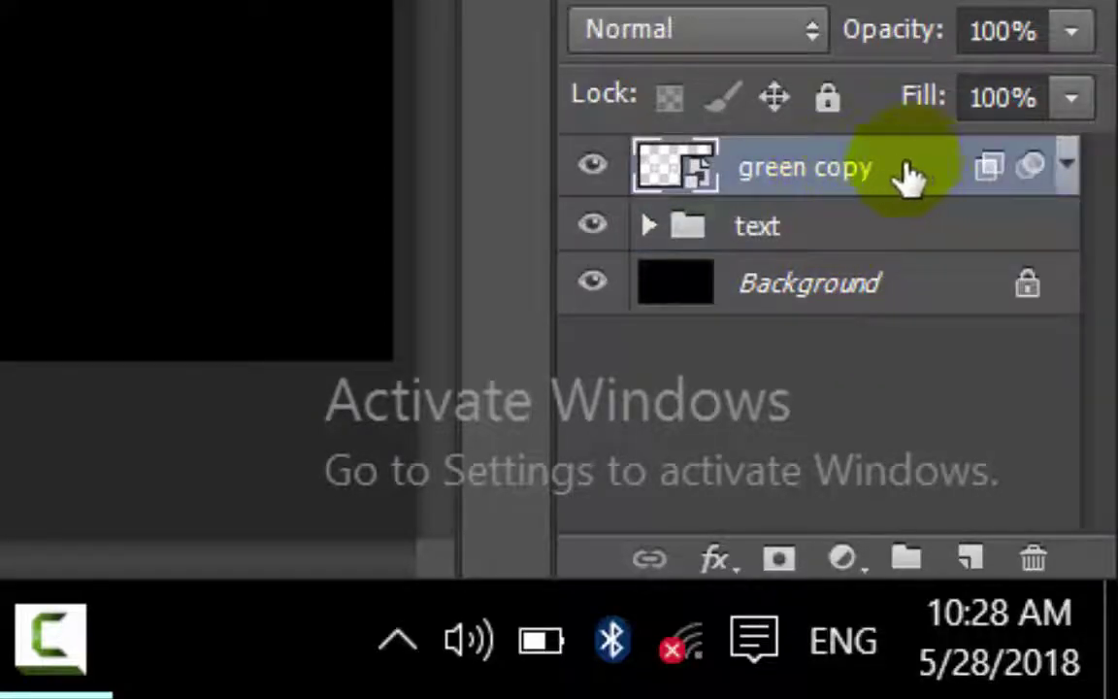
{"action": "left_click", "coordinate": [1070, 172]}
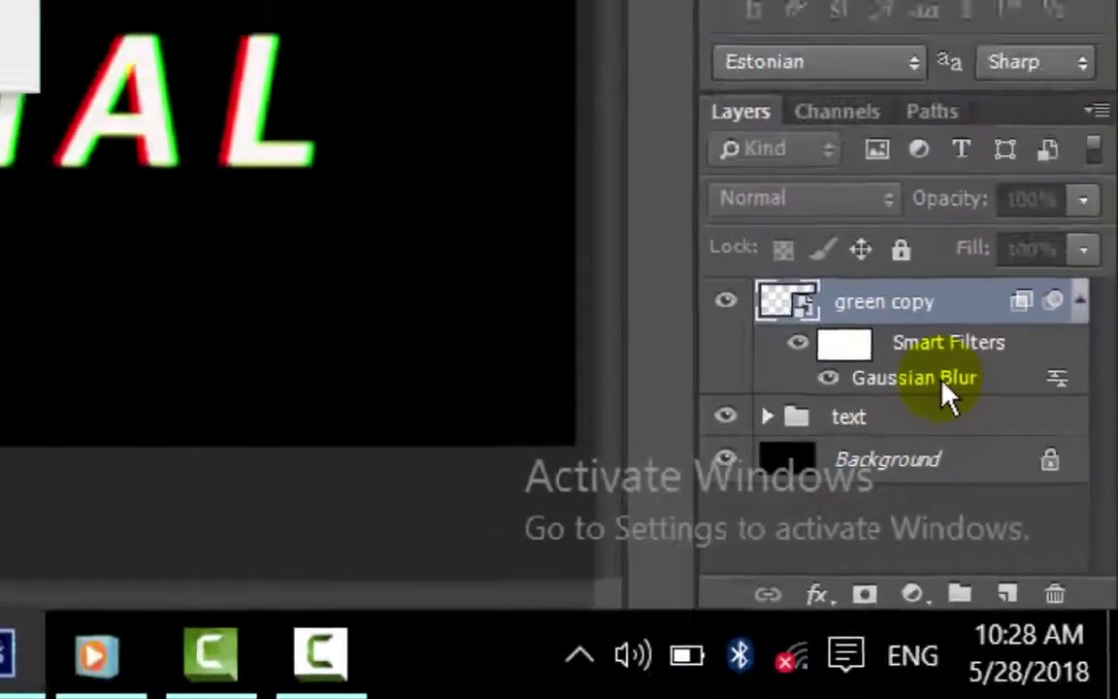
- Reapply the green copy's adjusted Gaussian Blur and duplicate it as green copy 2
{"action": "double_click", "coordinate": [892, 291]}
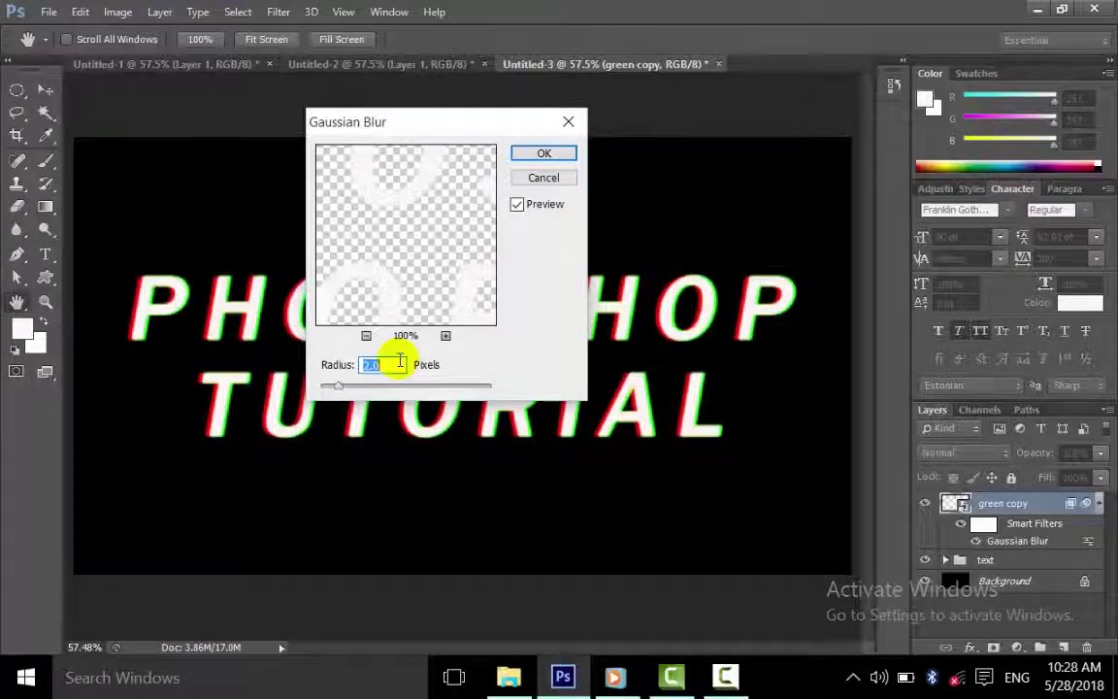
{"action": "key", "text": "Return"}
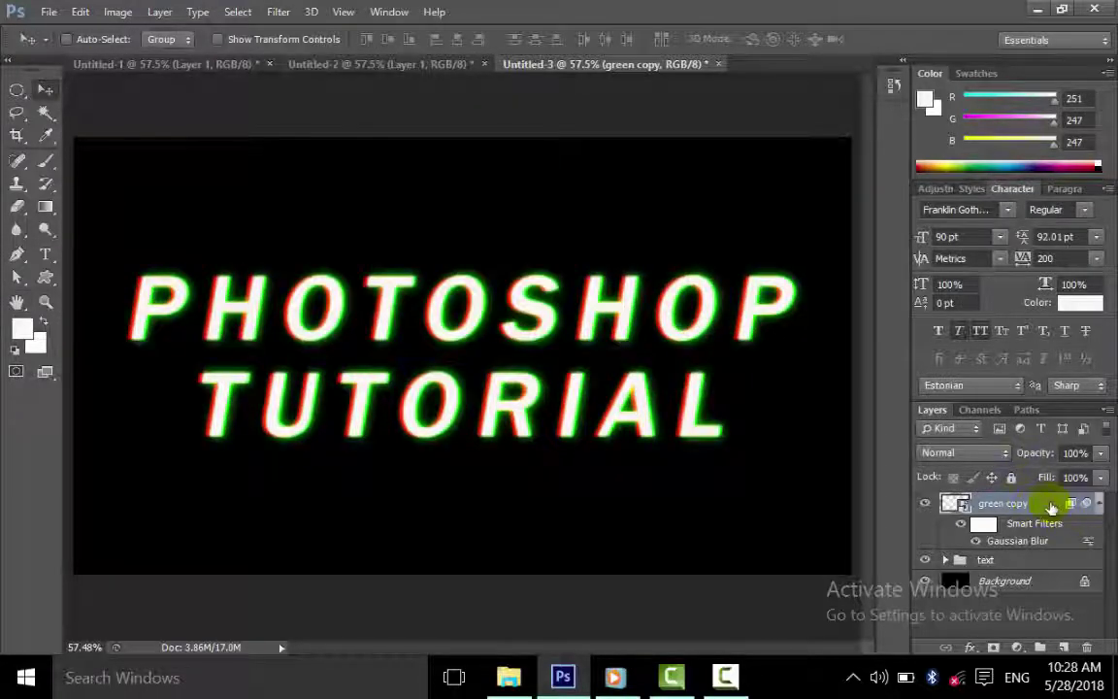
{"action": "key", "text": "ctrl+j"}
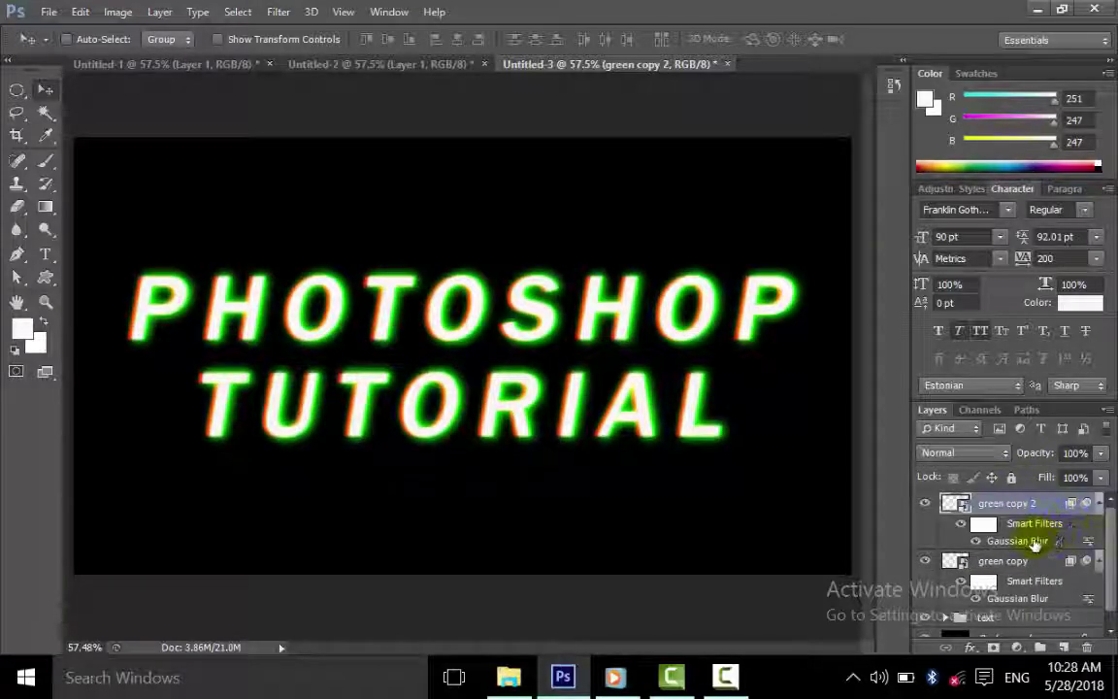
- Blur green copy 2 at radius 30 and add a new empty layer on top
{"action": "double_click", "coordinate": [1033, 543]}
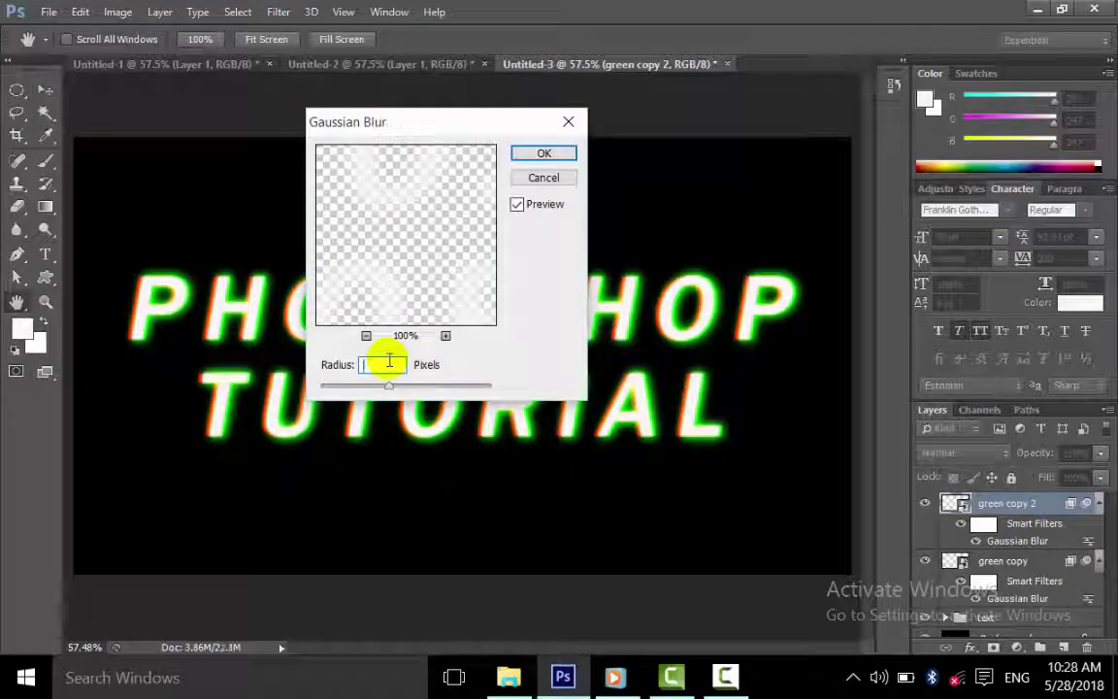
{"action": "type", "text": "30"}
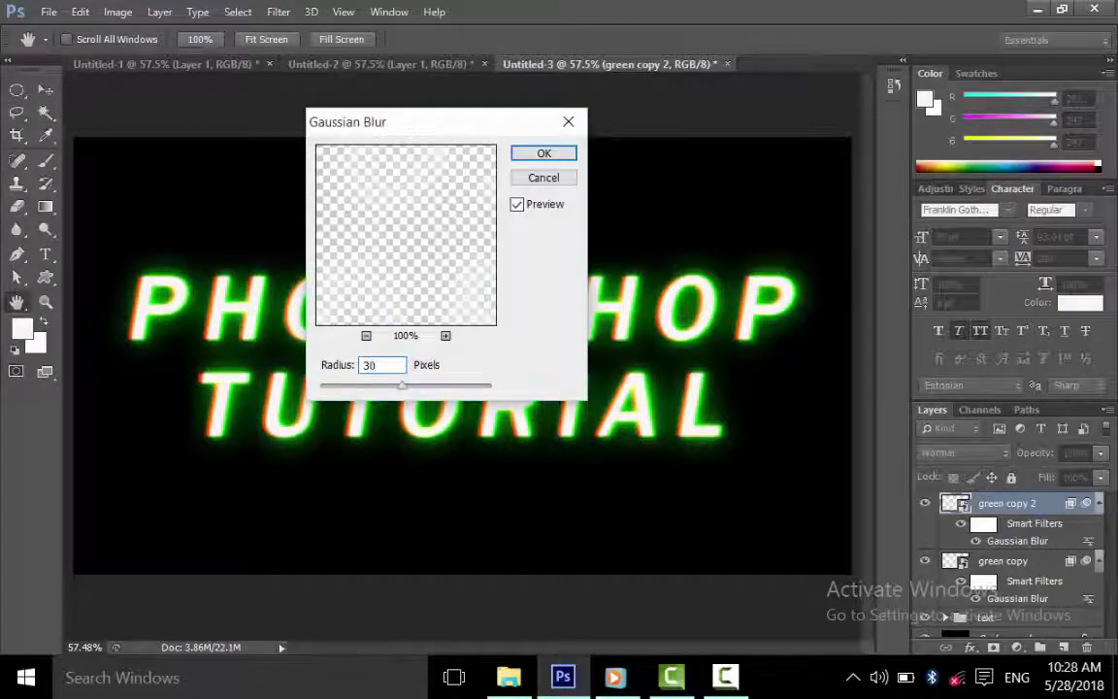
{"action": "left_click", "coordinate": [542, 153]}
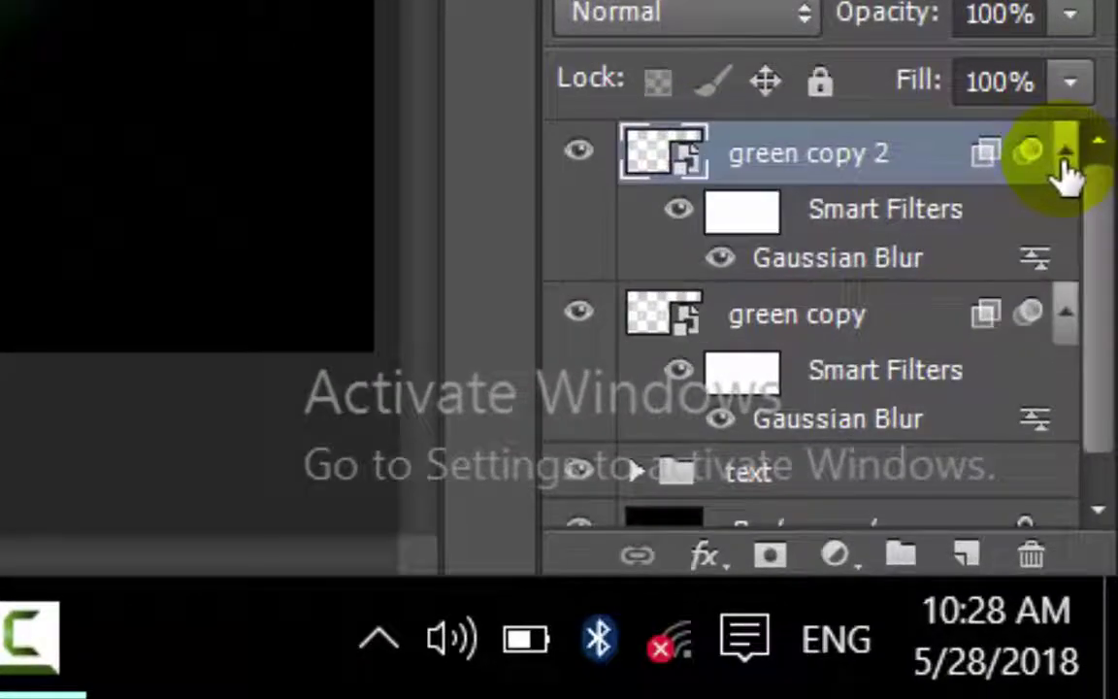
{"action": "left_click", "coordinate": [1064, 161]}
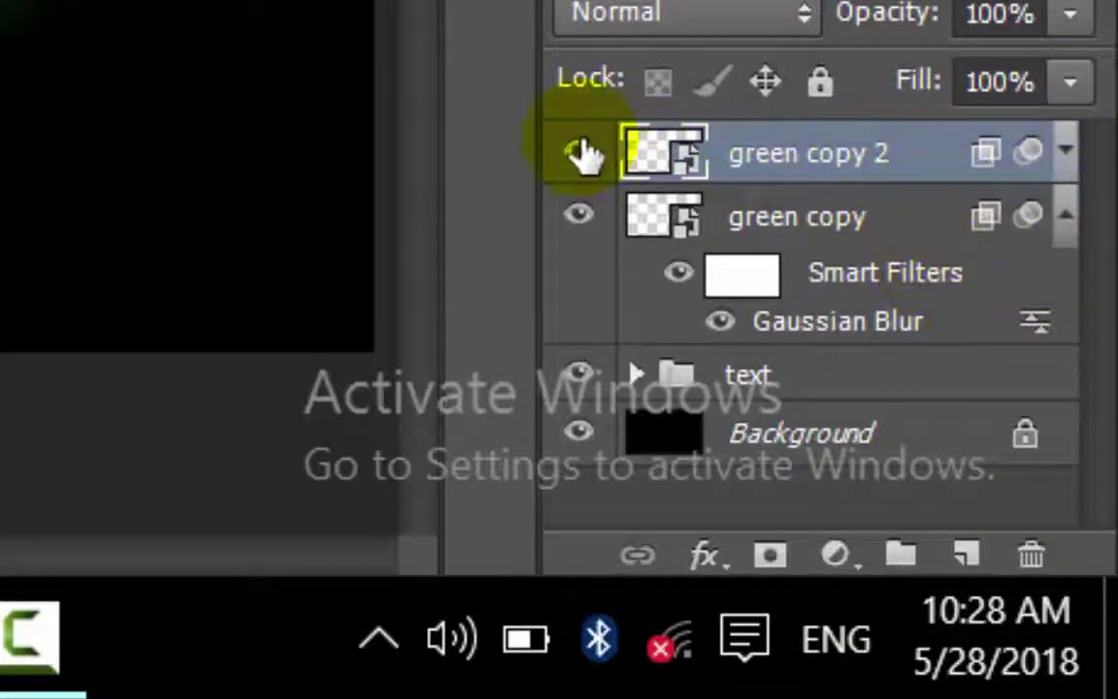
{"action": "left_click", "coordinate": [963, 556]}
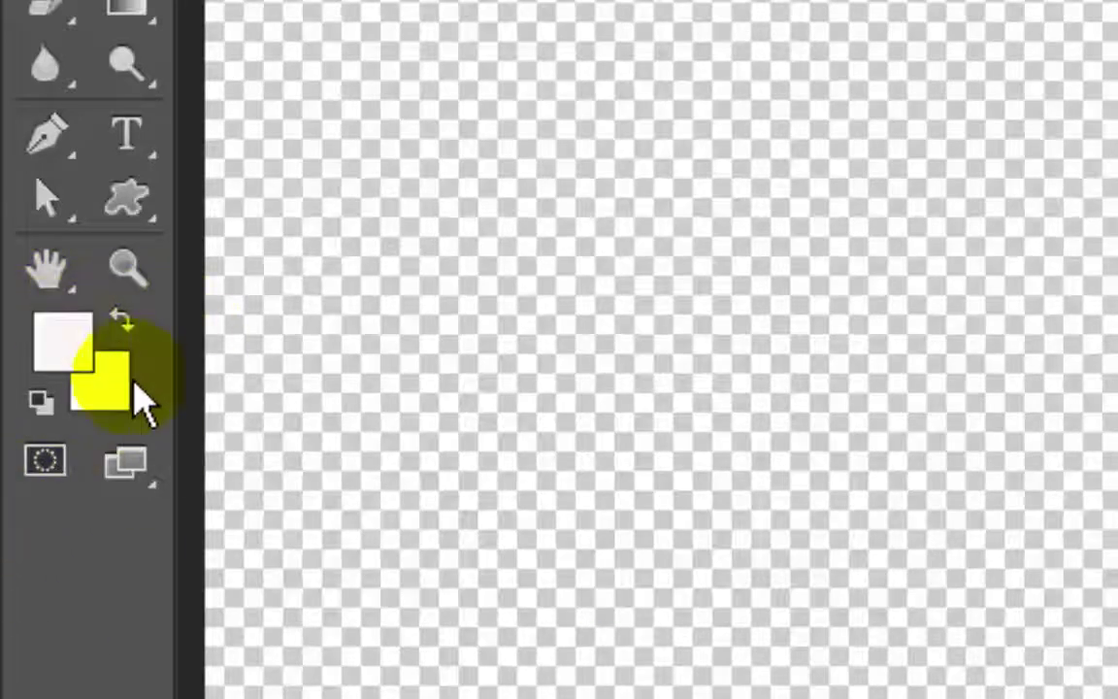
- Fill the new layer with white after resetting the default colours
{"action": "key", "text": "d"}
{"action": "key", "text": "x"}
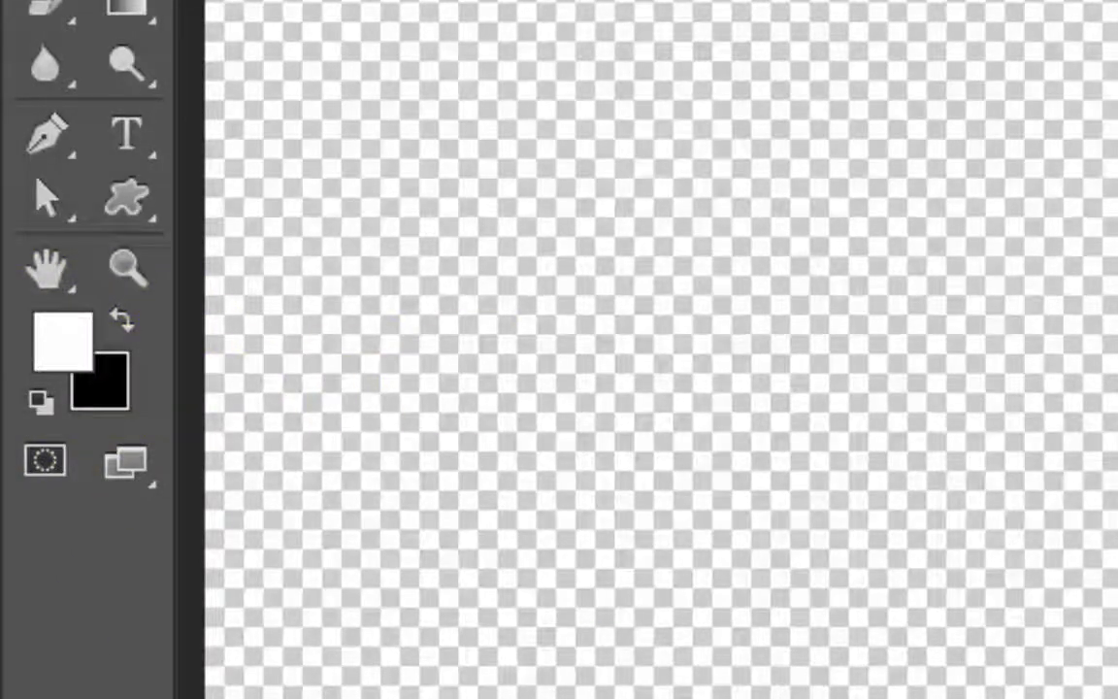
{"action": "key", "text": "alt+BackSpace"}
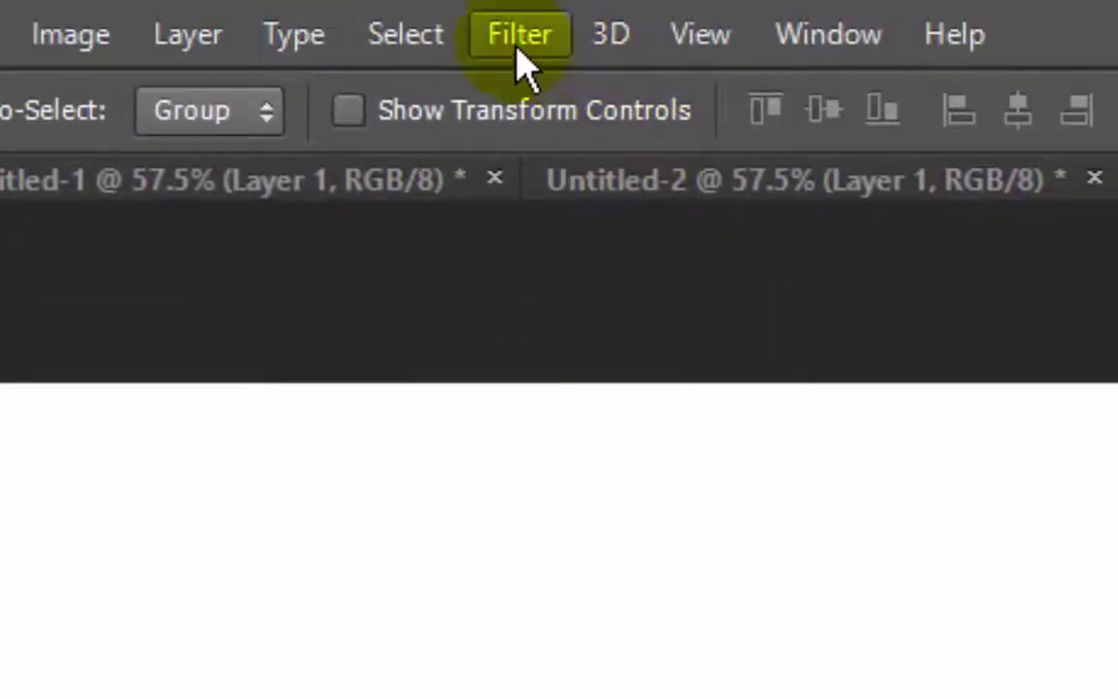
- Apply a Halftone Pattern, Line type, size 2, contrast 50 from the Filter Gallery
{"action": "left_click", "coordinate": [520, 39]}
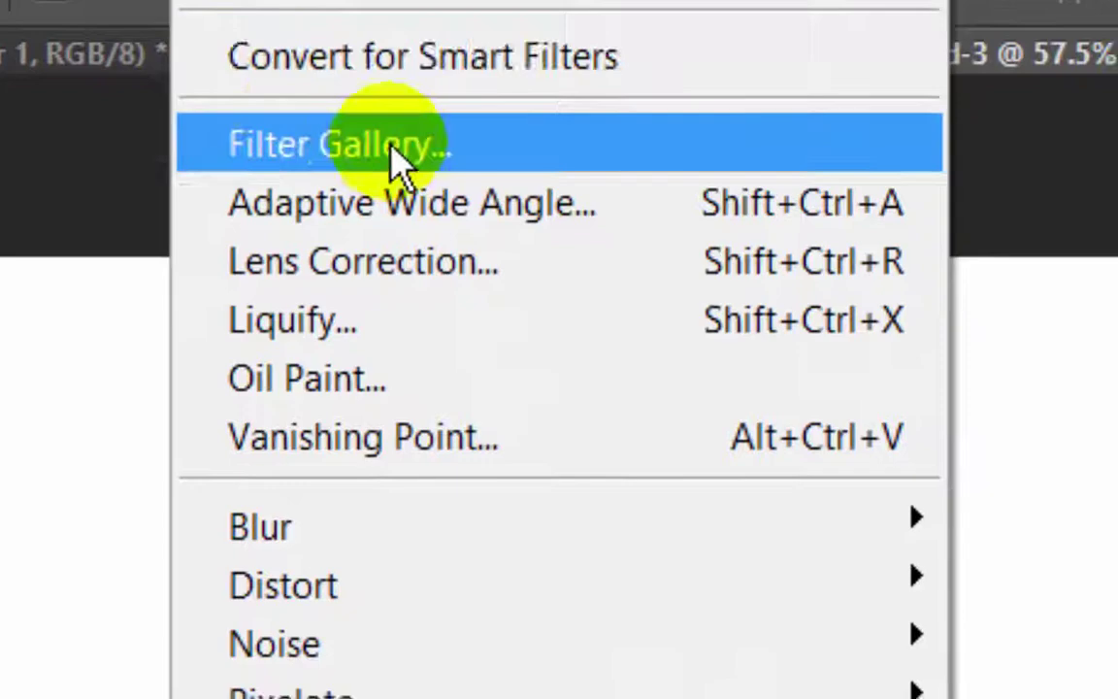
{"action": "left_click", "coordinate": [413, 146]}
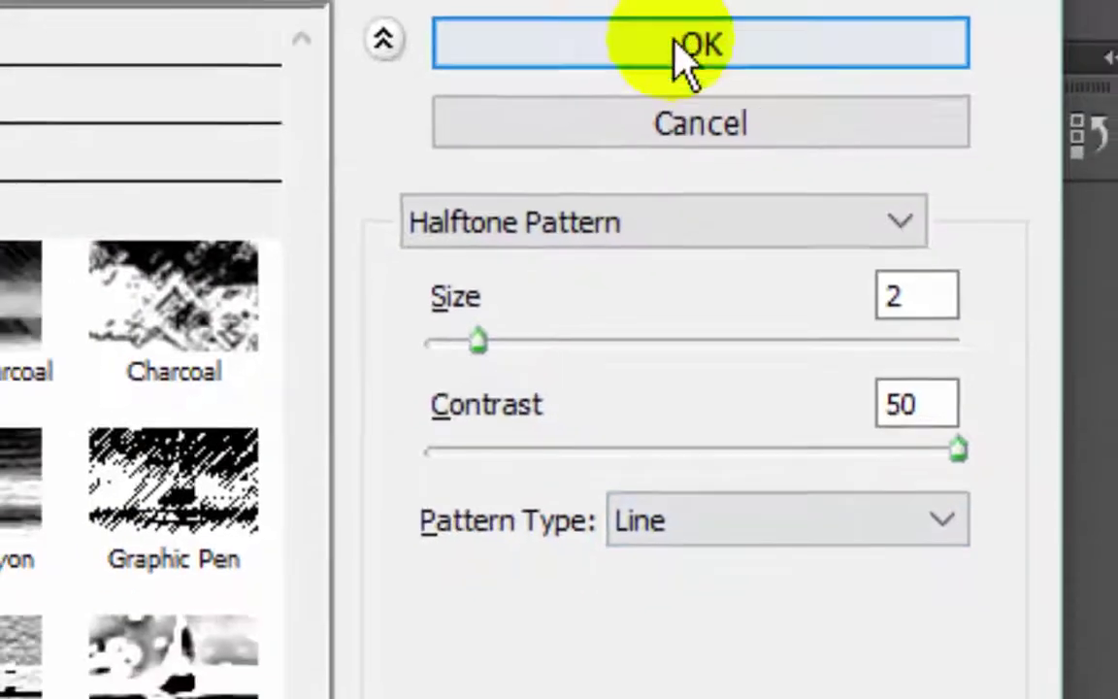
{"action": "left_click", "coordinate": [728, 53]}
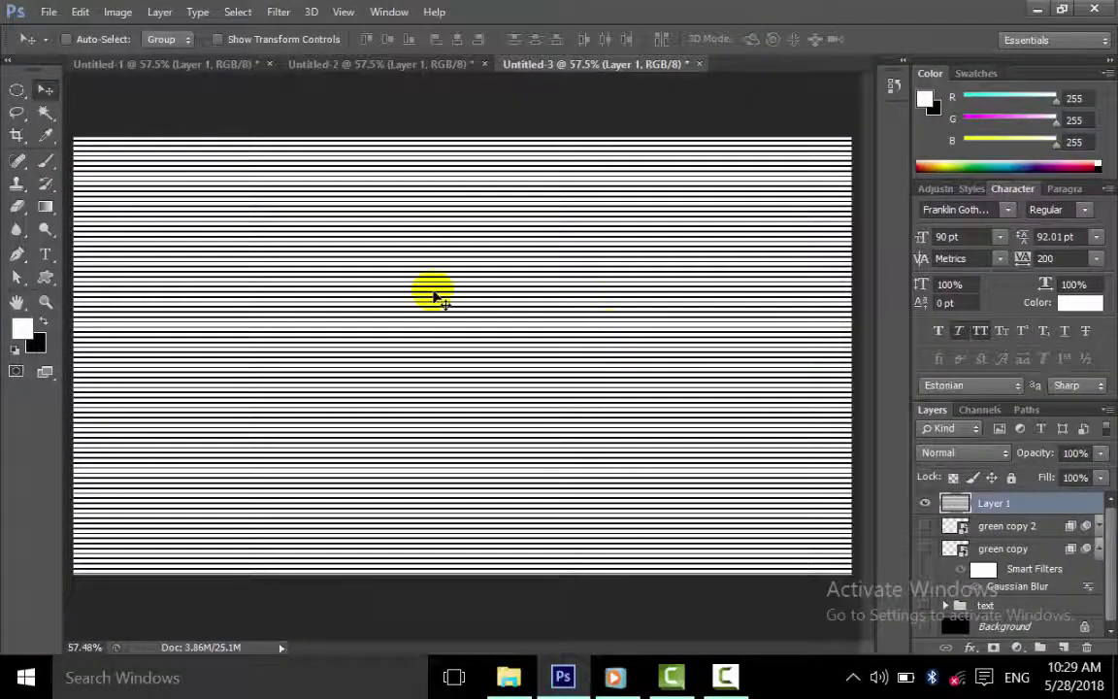
- Reset the colour swatches and set Layer 1's blend mode to Soft Light
{"action": "key", "text": "x"}
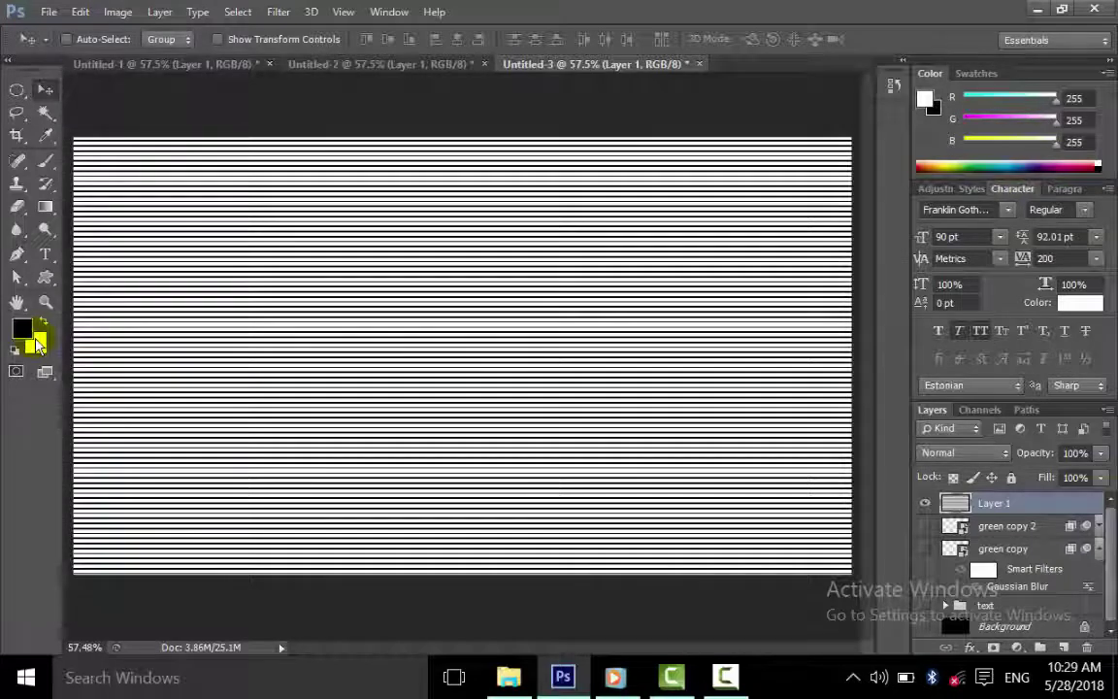
{"action": "key", "text": "d"}
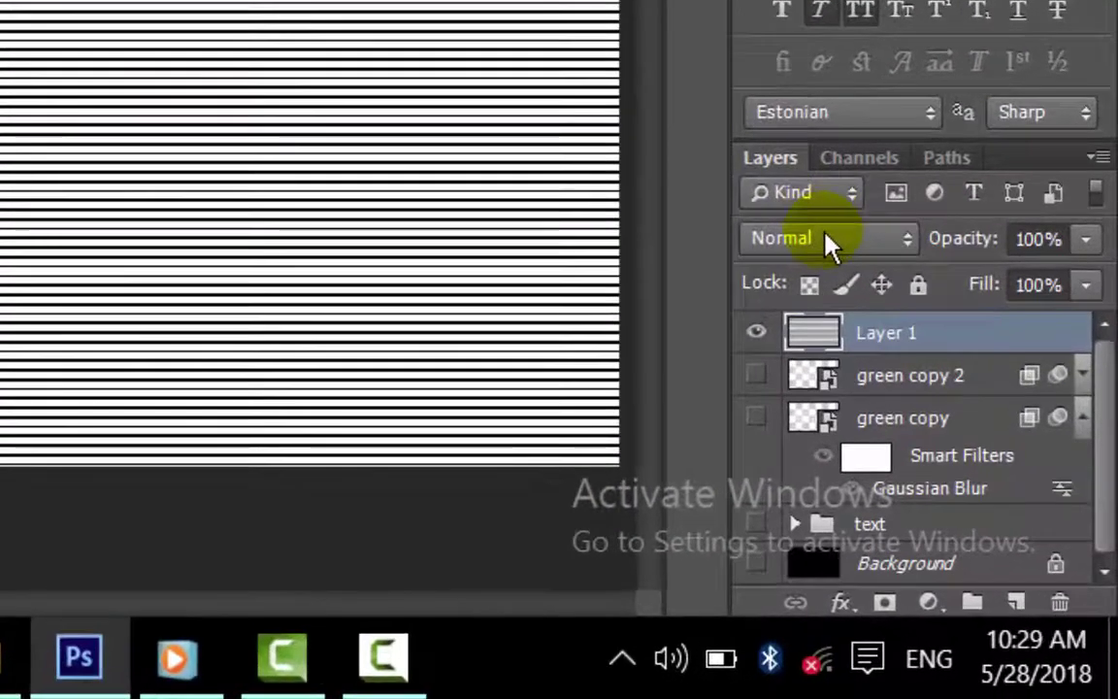
{"action": "left_click", "coordinate": [963, 452]}
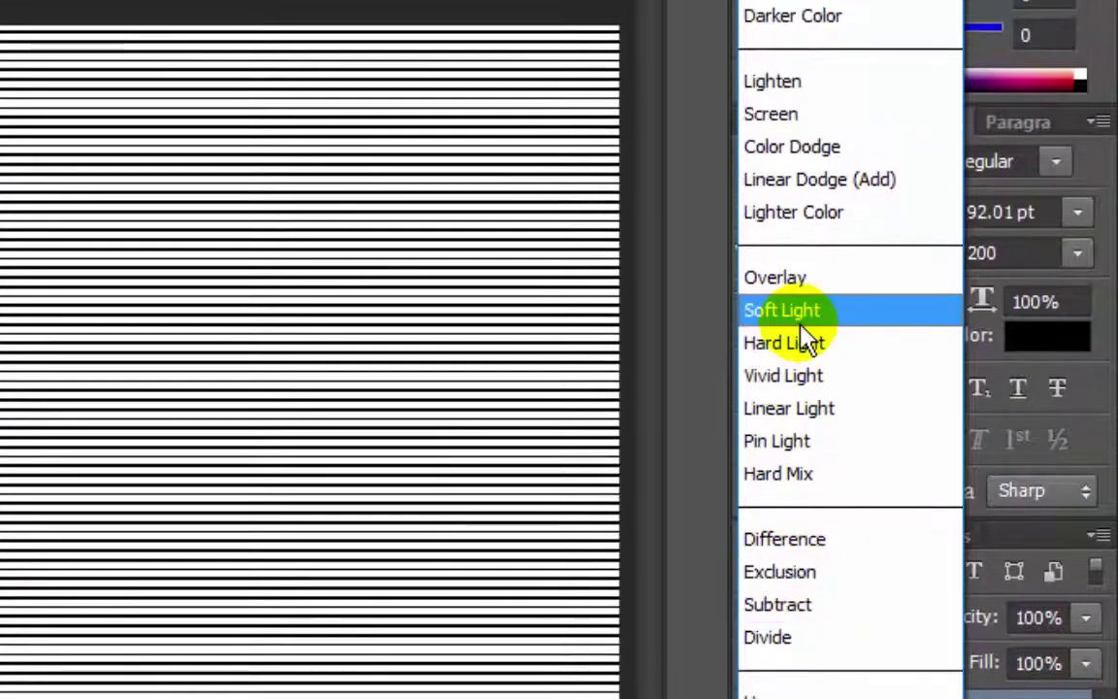
{"action": "left_click", "coordinate": [799, 311]}
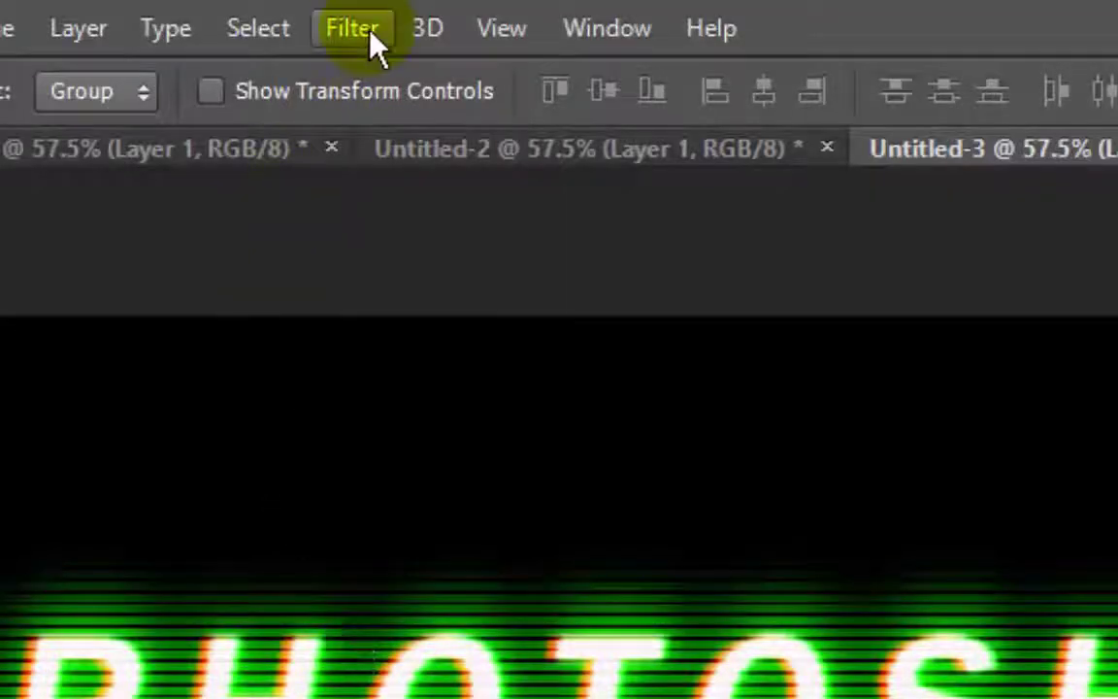
- Soften the scanlines with a 0.5-pixel Gaussian Blur
{"action": "left_click", "coordinate": [369, 37]}
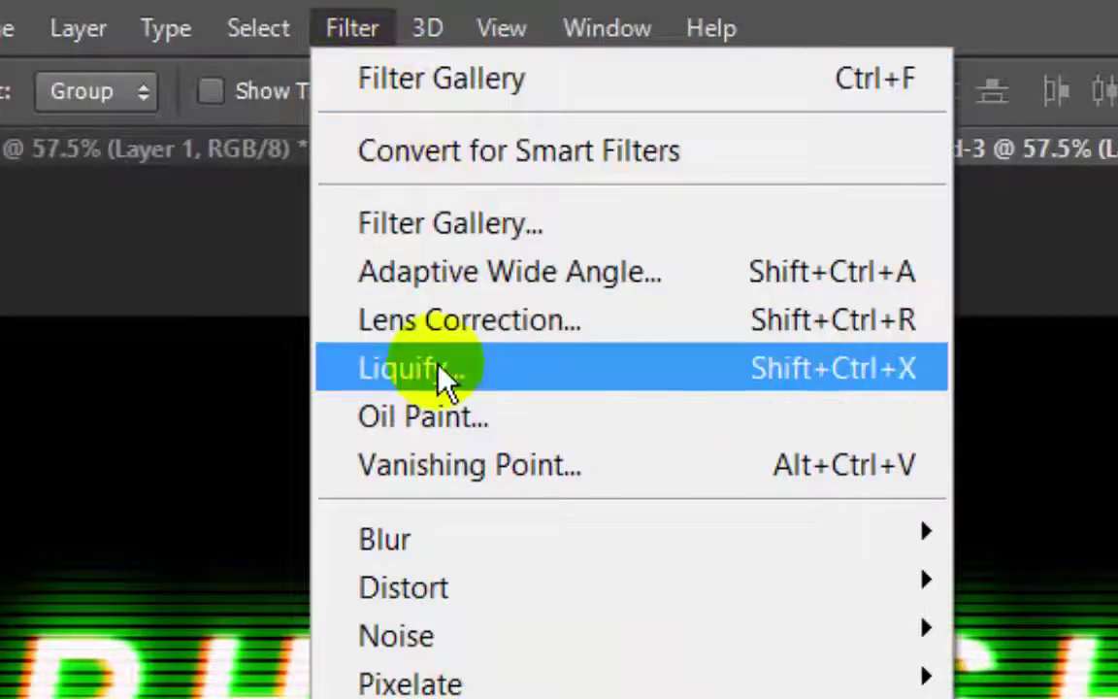
{"action": "mouse_move", "coordinate": [292, 23]}
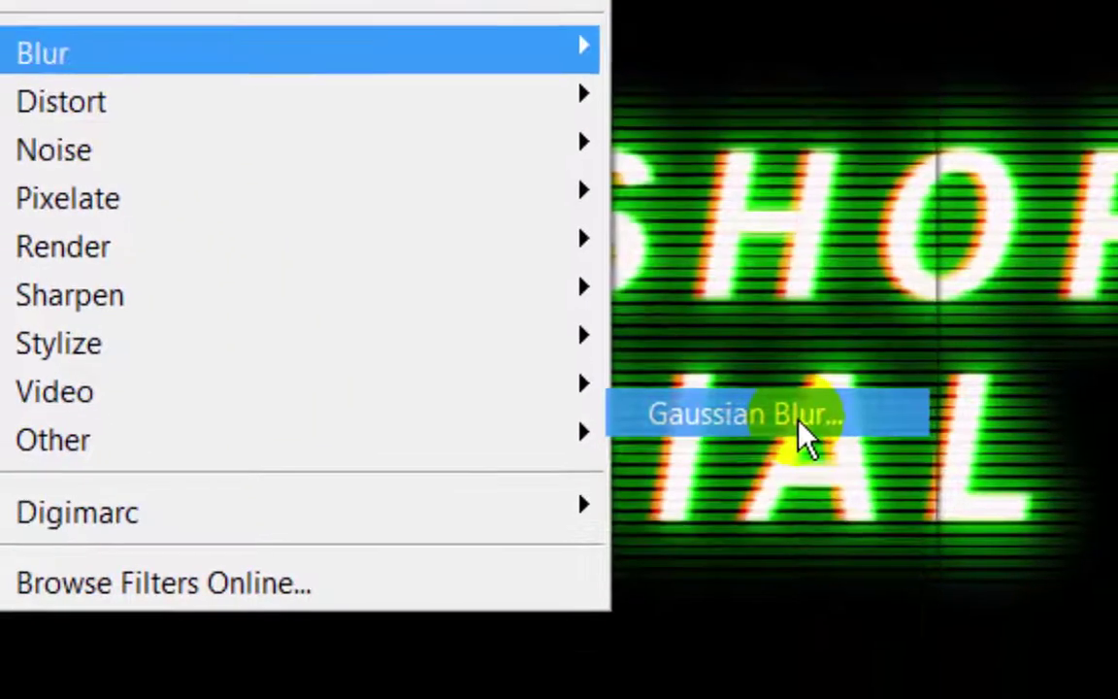
{"action": "left_click", "coordinate": [798, 418]}
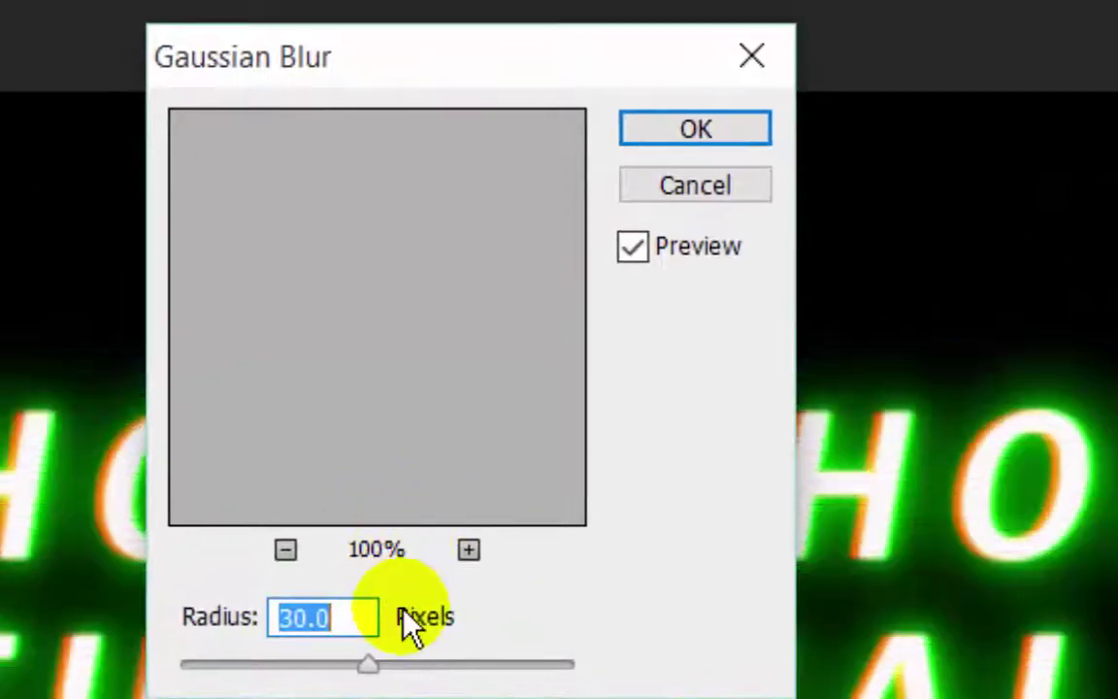
{"action": "key", "text": "BackSpace"}
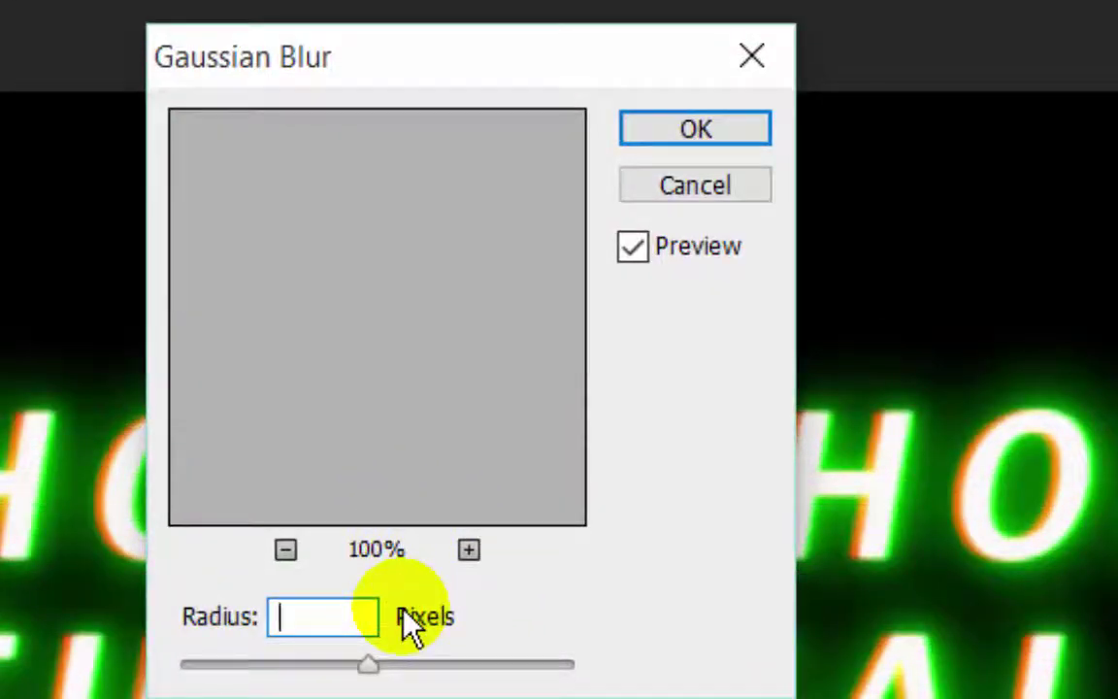
{"action": "type", "text": ".5"}
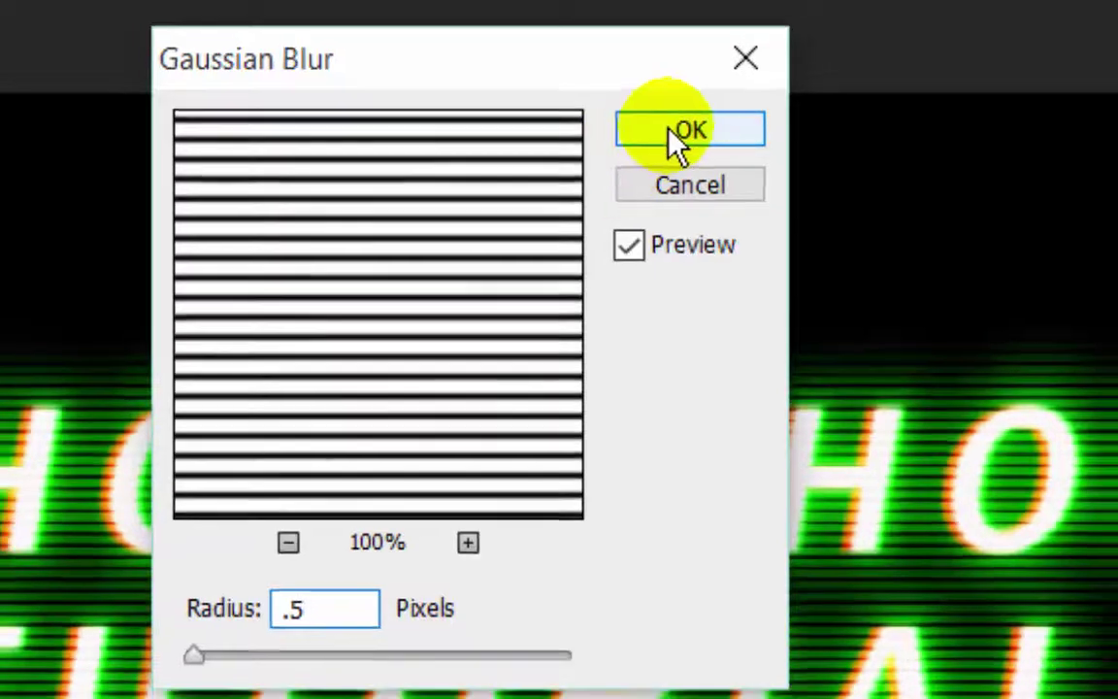
{"action": "left_click", "coordinate": [673, 144]}
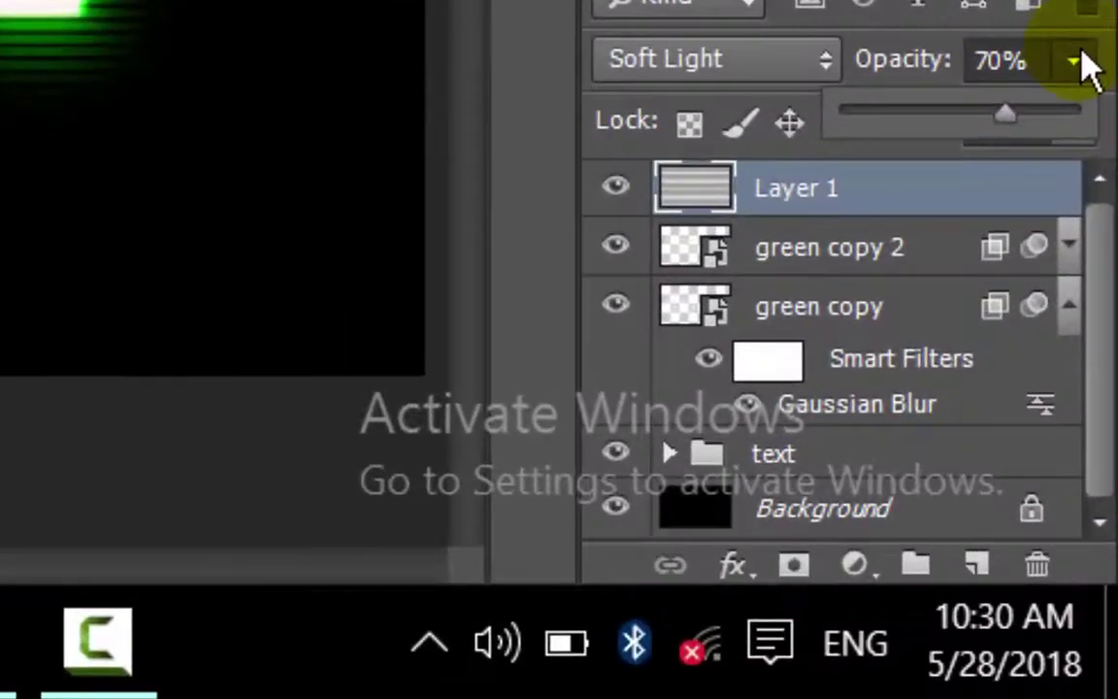
- Set Layer 1 to 70% opacity, then duplicate it and blend the copy in Subtract
{"action": "left_click", "coordinate": [1083, 140]}
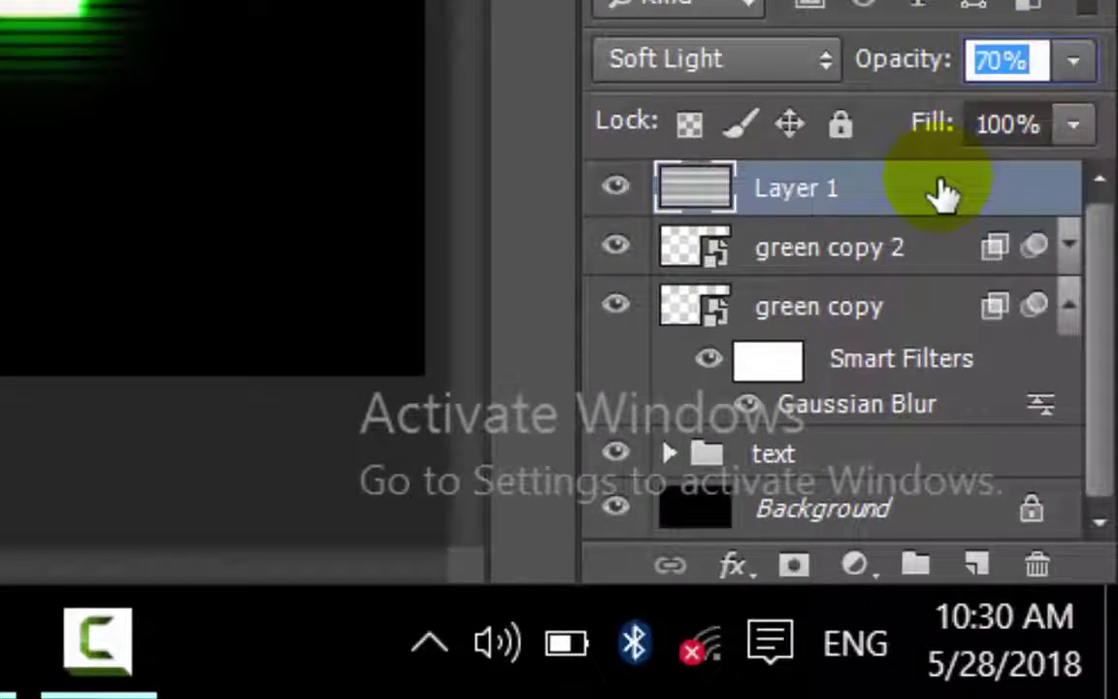
{"action": "key", "text": "ctrl+j"}
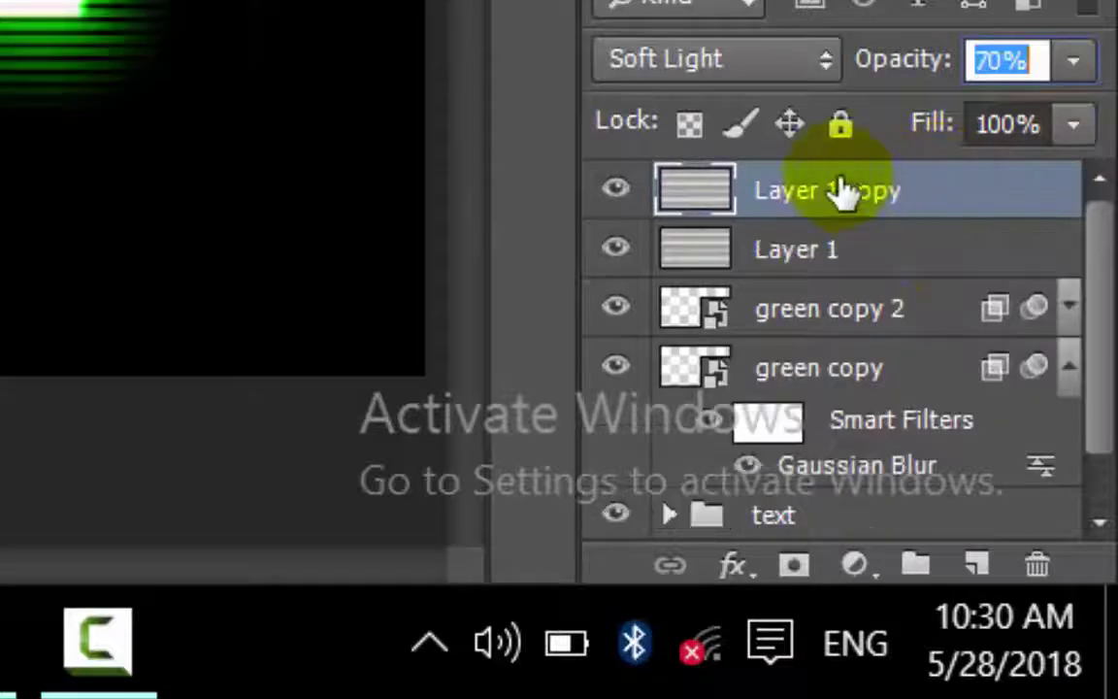
{"action": "left_click", "coordinate": [757, 70]}
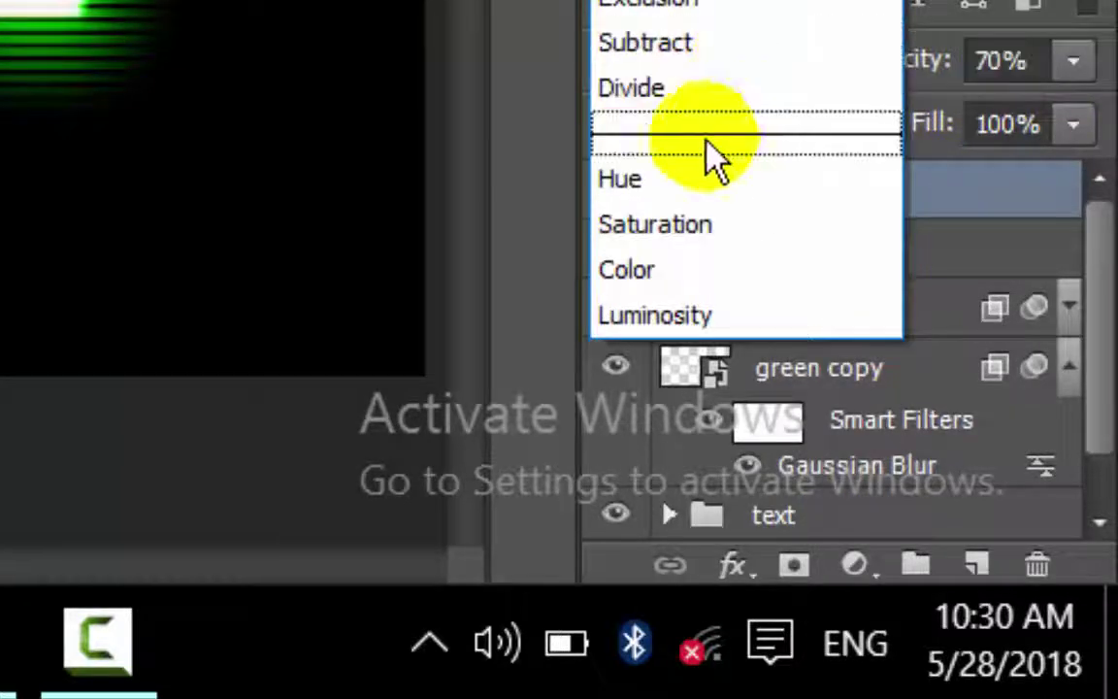
{"action": "left_click", "coordinate": [706, 60]}
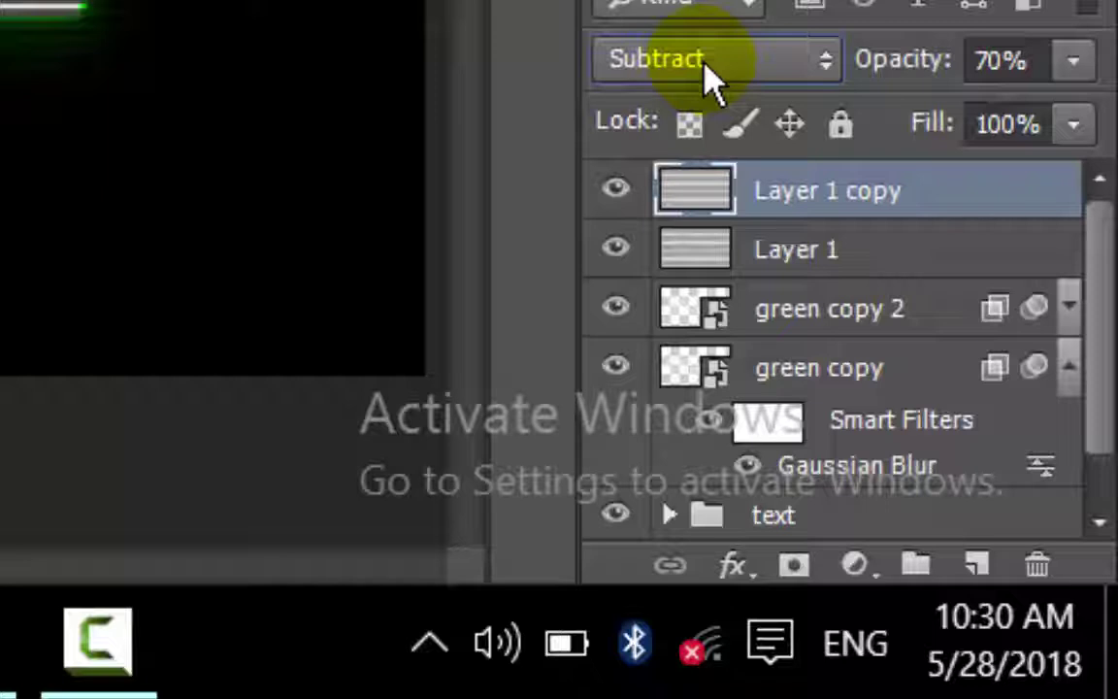
- Set the Layer 1 copy to 35% opacity and 44% fill, then reselect Layer 1
{"action": "left_click_drag", "start_coordinate": [1074, 60], "coordinate": [923, 115]}
{"action": "left_click", "coordinate": [1073, 125]}
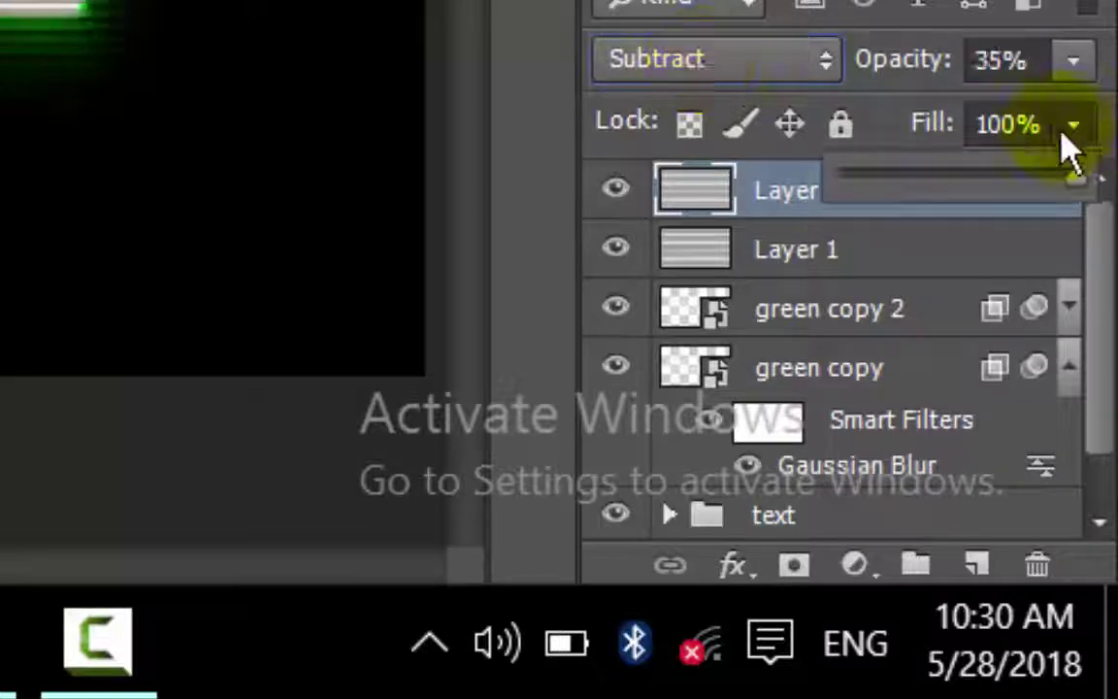
{"action": "left_click", "coordinate": [961, 177]}
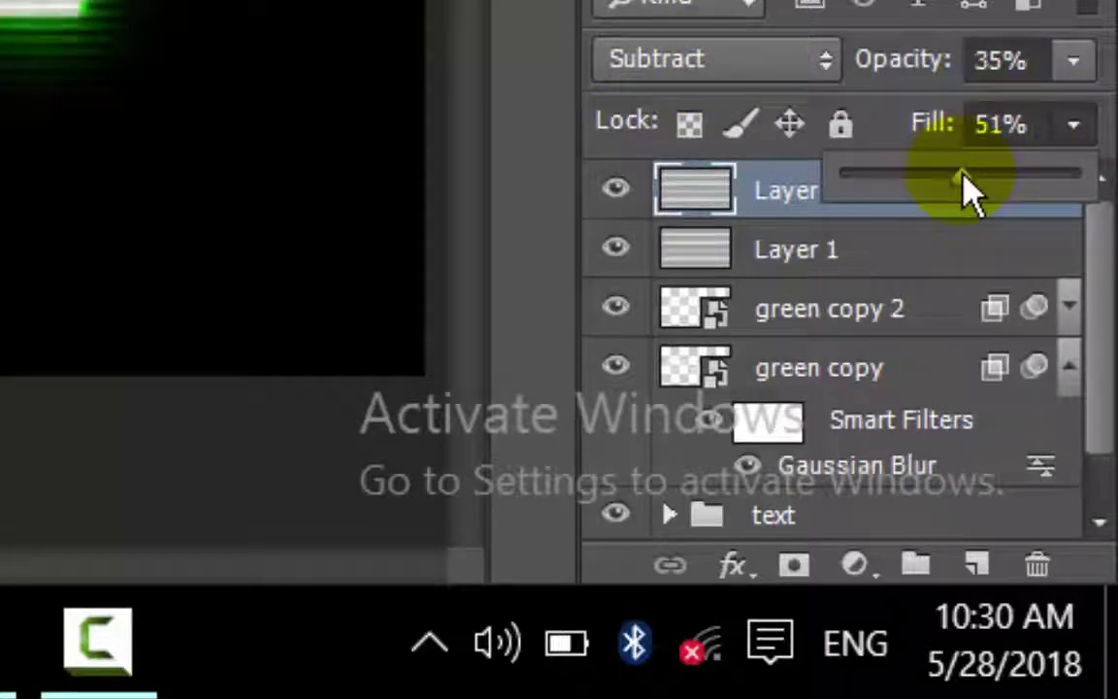
{"action": "left_click_drag", "start_coordinate": [959, 181], "coordinate": [946, 181]}
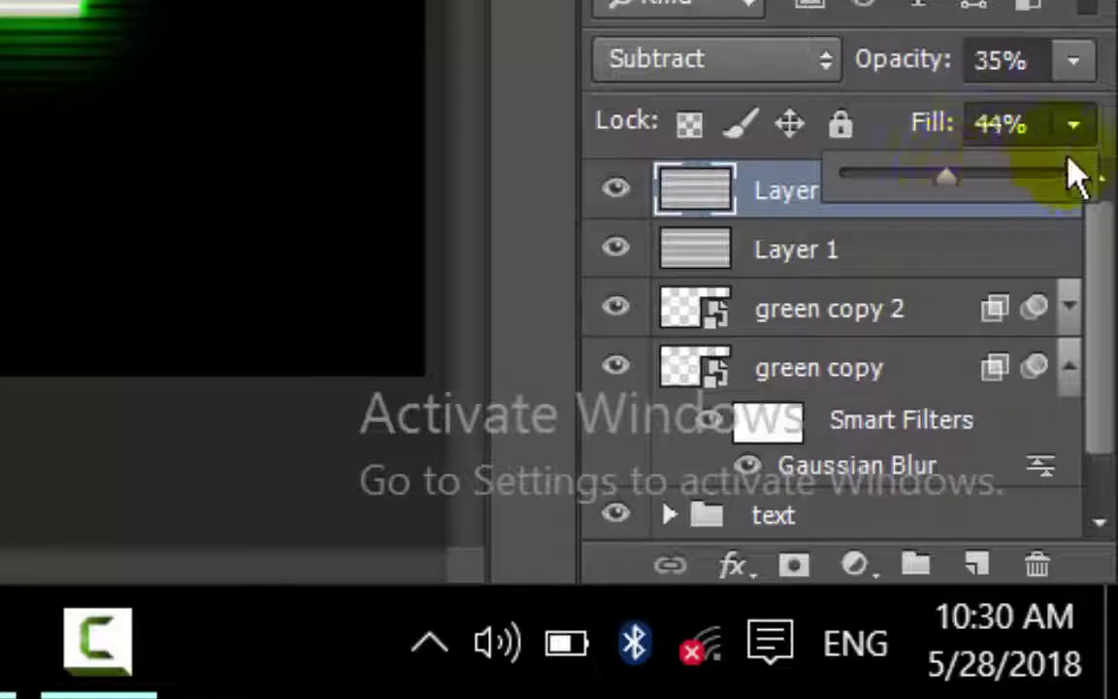
{"action": "left_click", "coordinate": [1075, 126]}
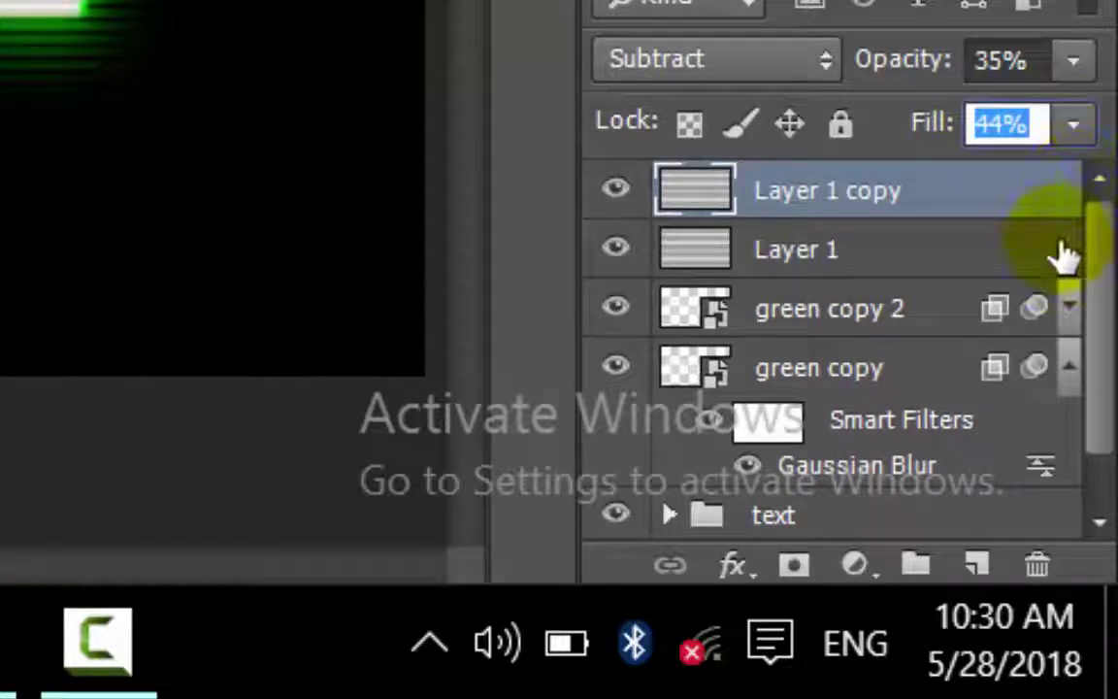
{"action": "left_click", "coordinate": [996, 248]}
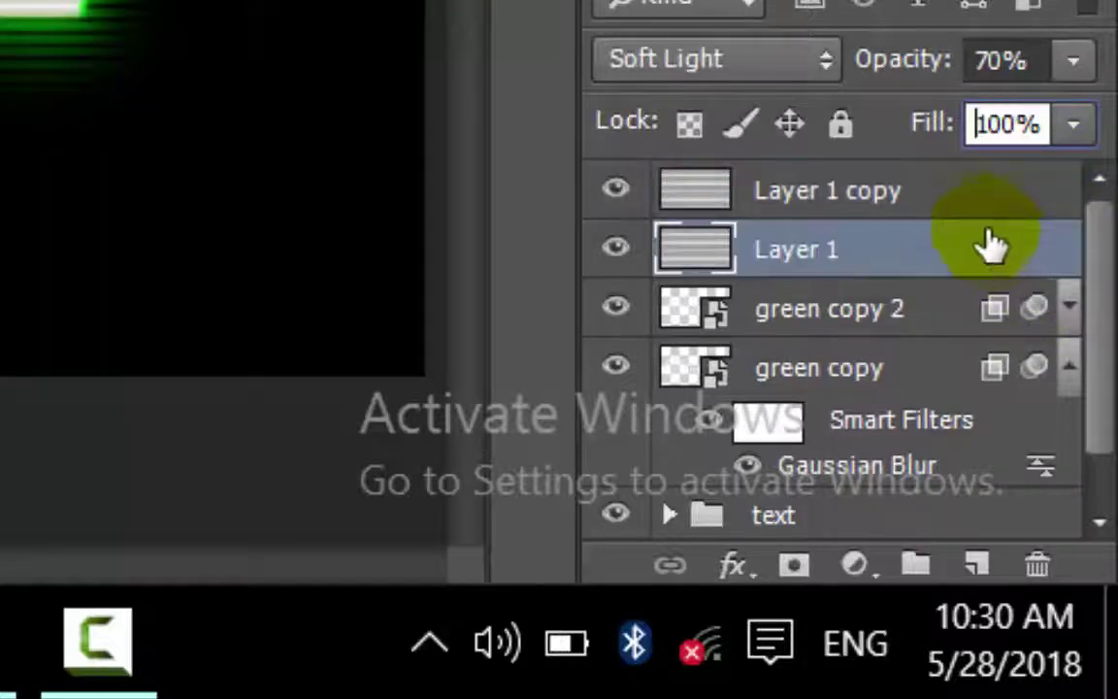
{"action": "left_click", "coordinate": [1068, 369]}
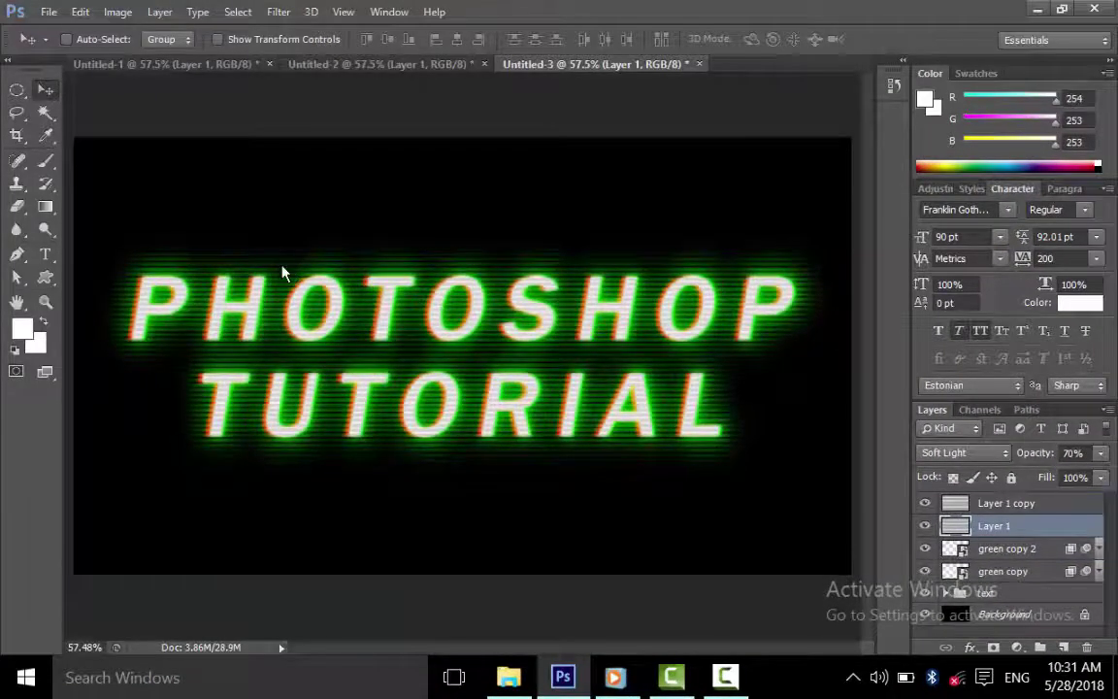
- Save the image as a JPEG named 'crt monitor scanlines' at quality 12
{"action": "key", "text": "ctrl+s"}
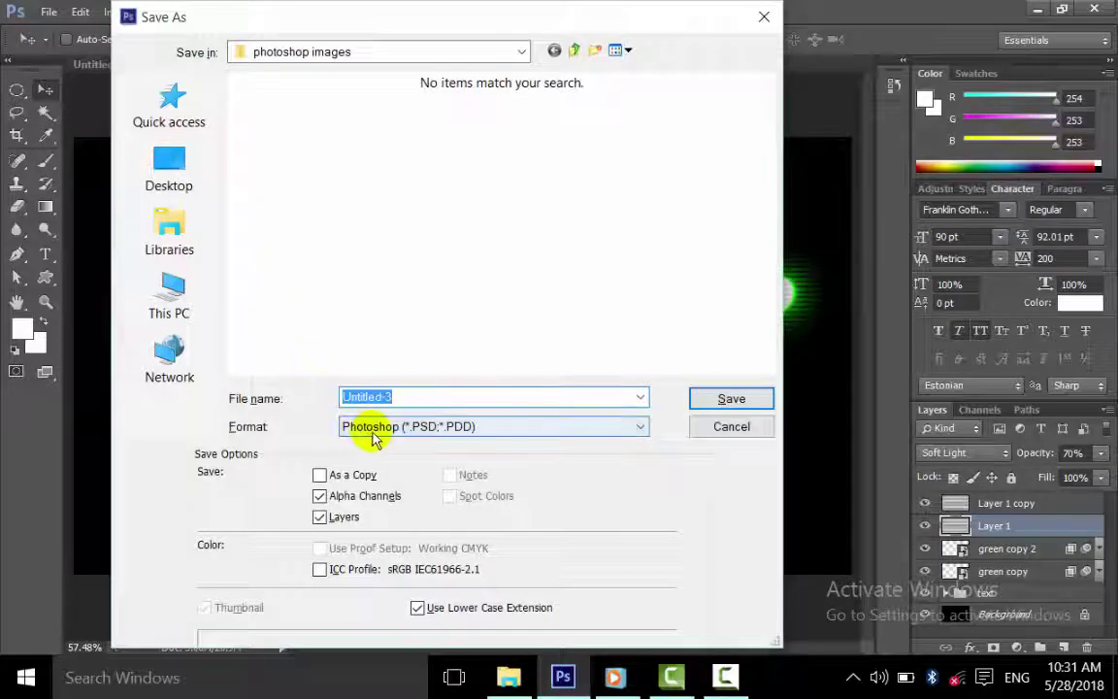
{"action": "left_click", "coordinate": [374, 437]}
{"action": "left_click", "coordinate": [451, 240]}
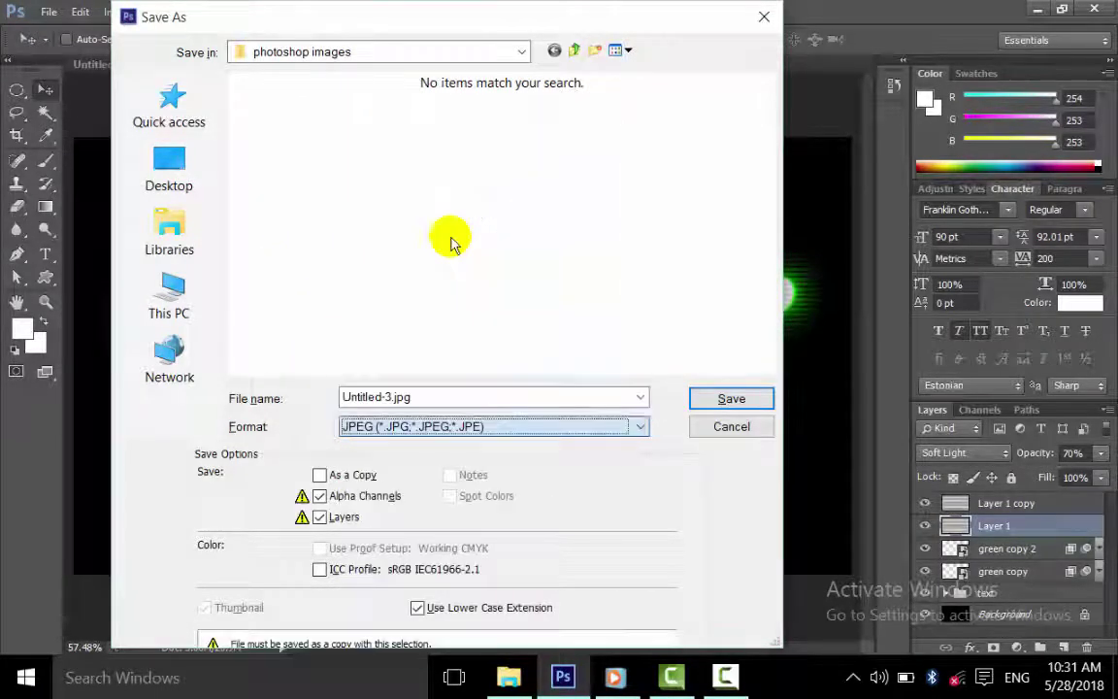
{"action": "left_click", "coordinate": [420, 393]}
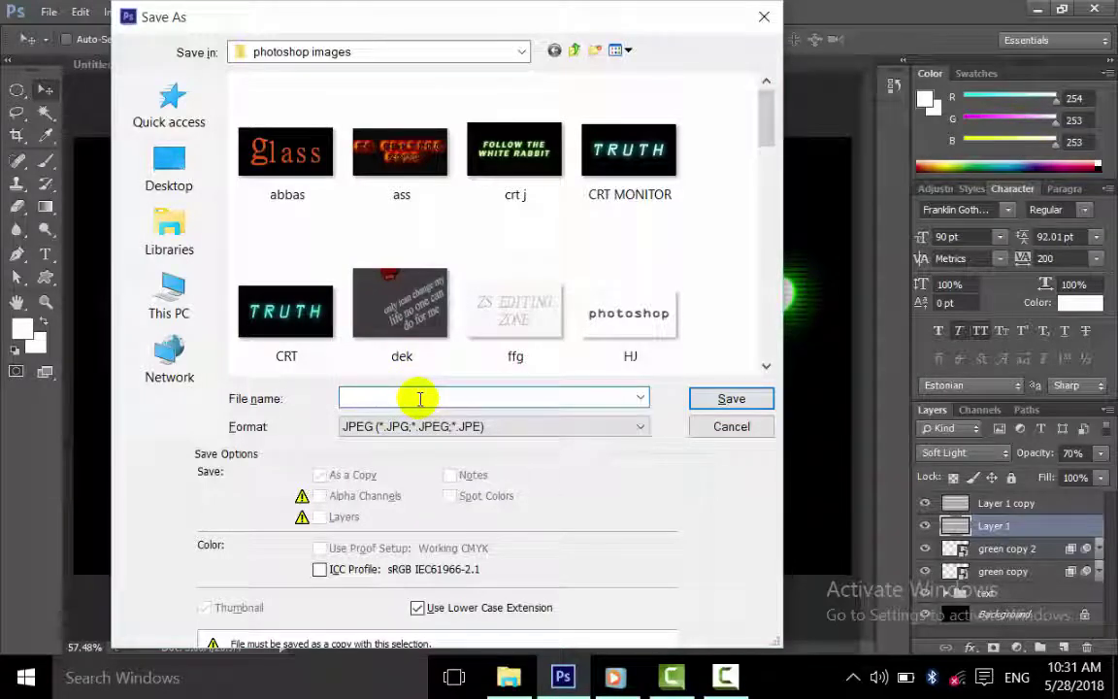
{"action": "type", "text": "crt"}
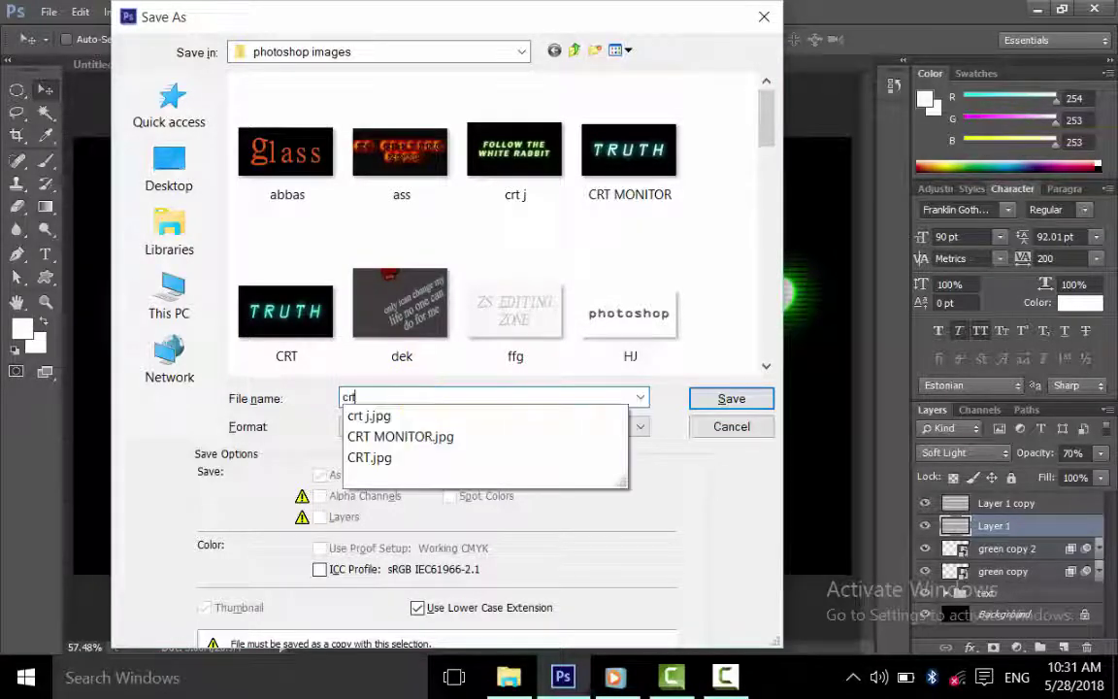
{"action": "type", "text": " moni"}
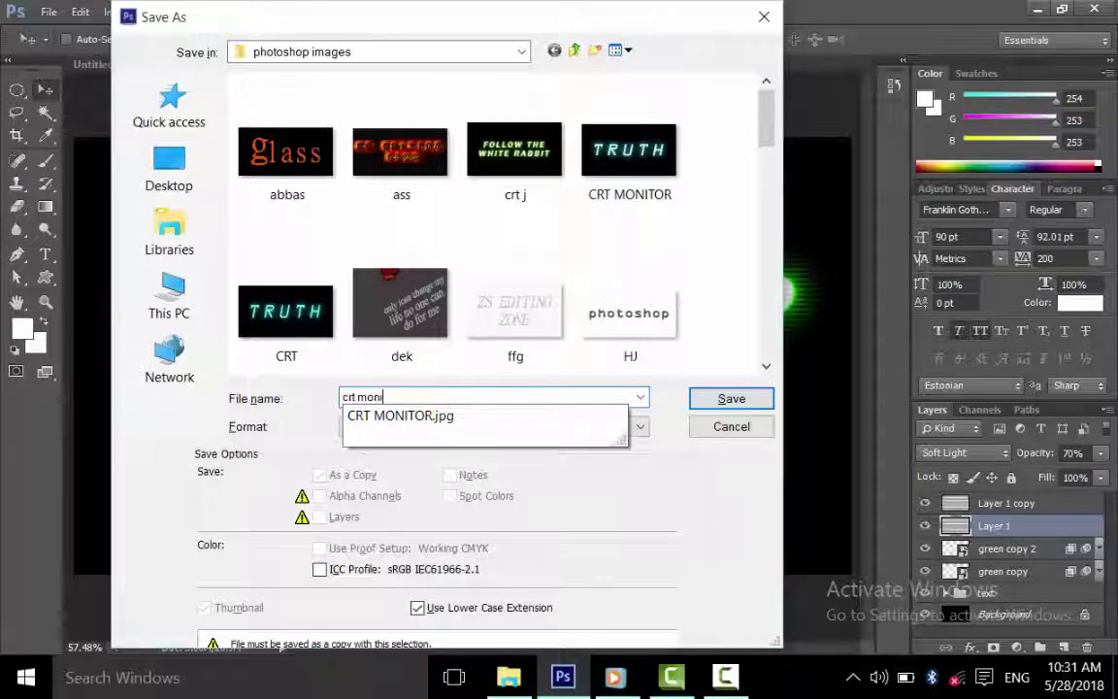
{"action": "type", "text": "tor scanlines"}
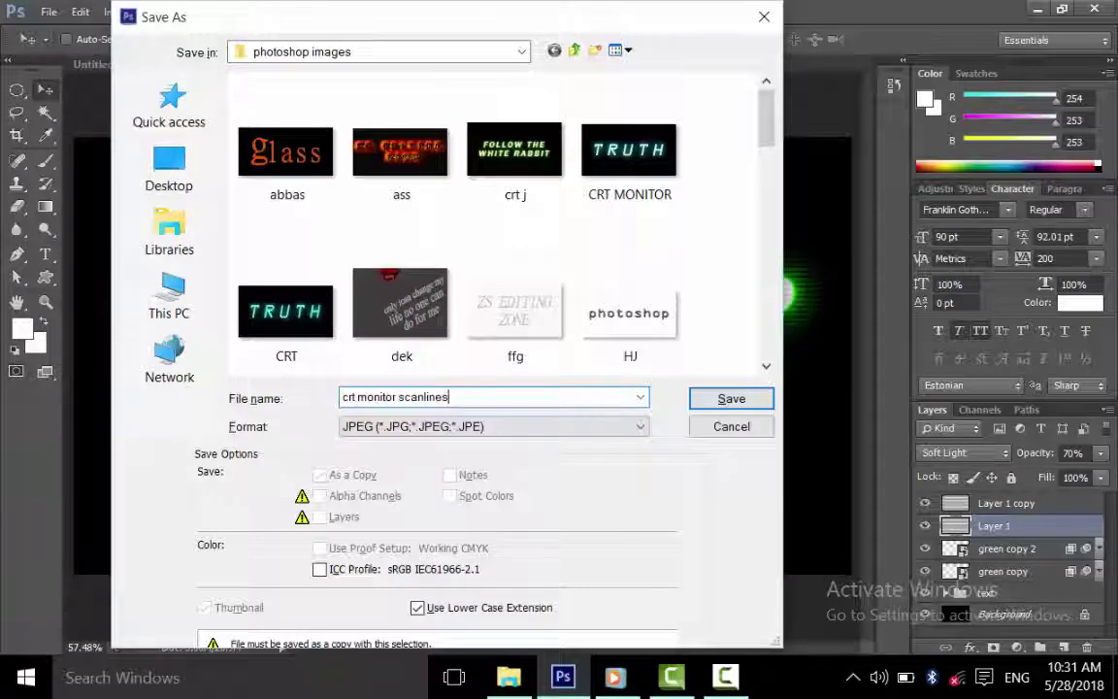
{"action": "left_click", "coordinate": [743, 398]}
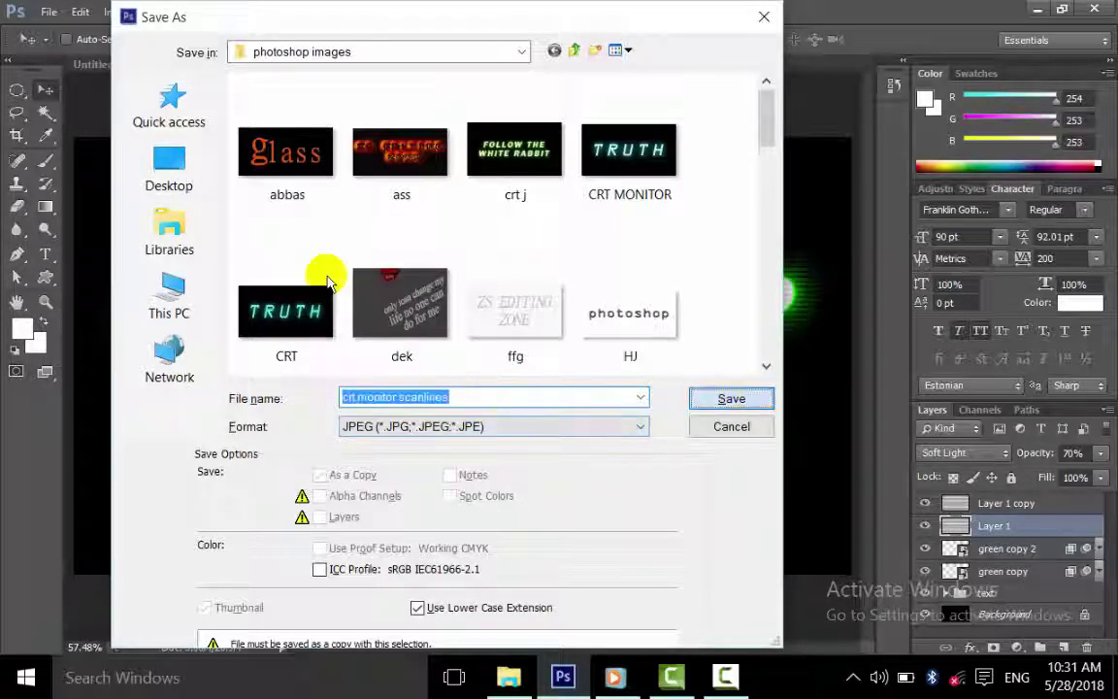
{"action": "key", "text": "Return"}
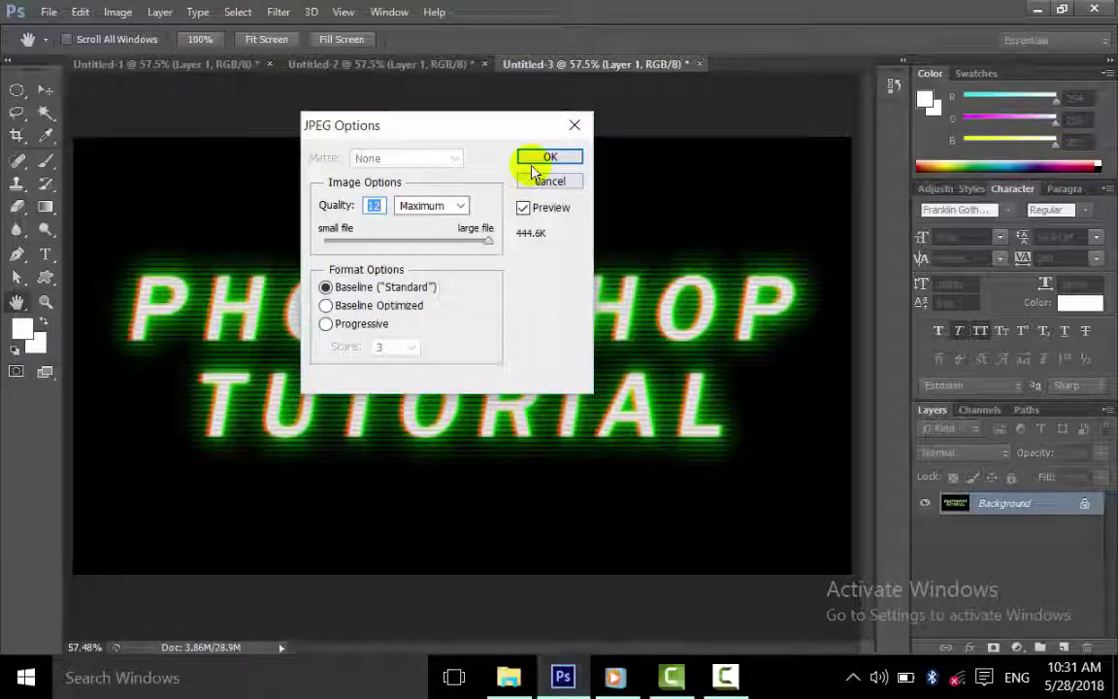
{"action": "left_click", "coordinate": [548, 160]}
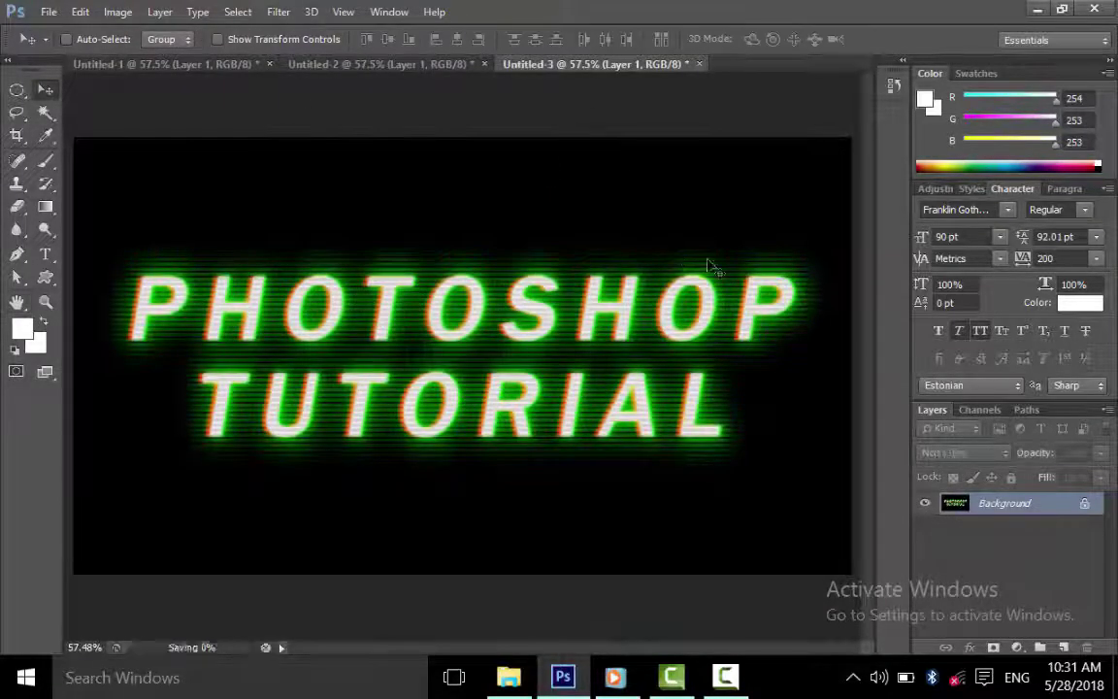
- Minimize the Photoshop window to show the Windows desktop
{"action": "left_click", "coordinate": [1035, 12]}
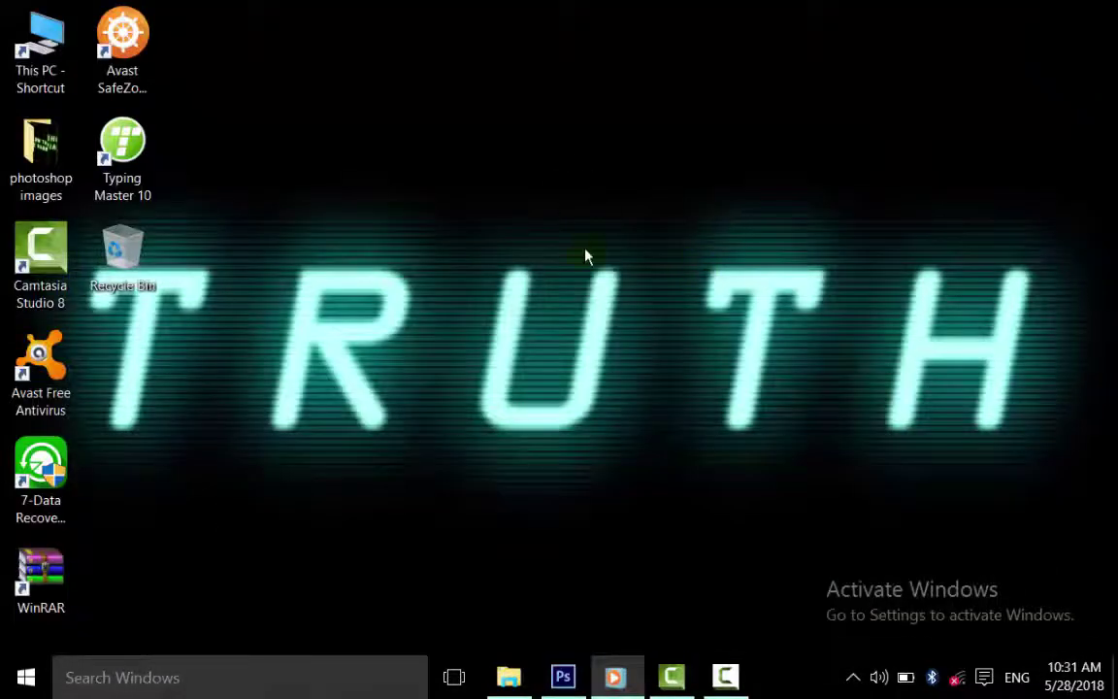